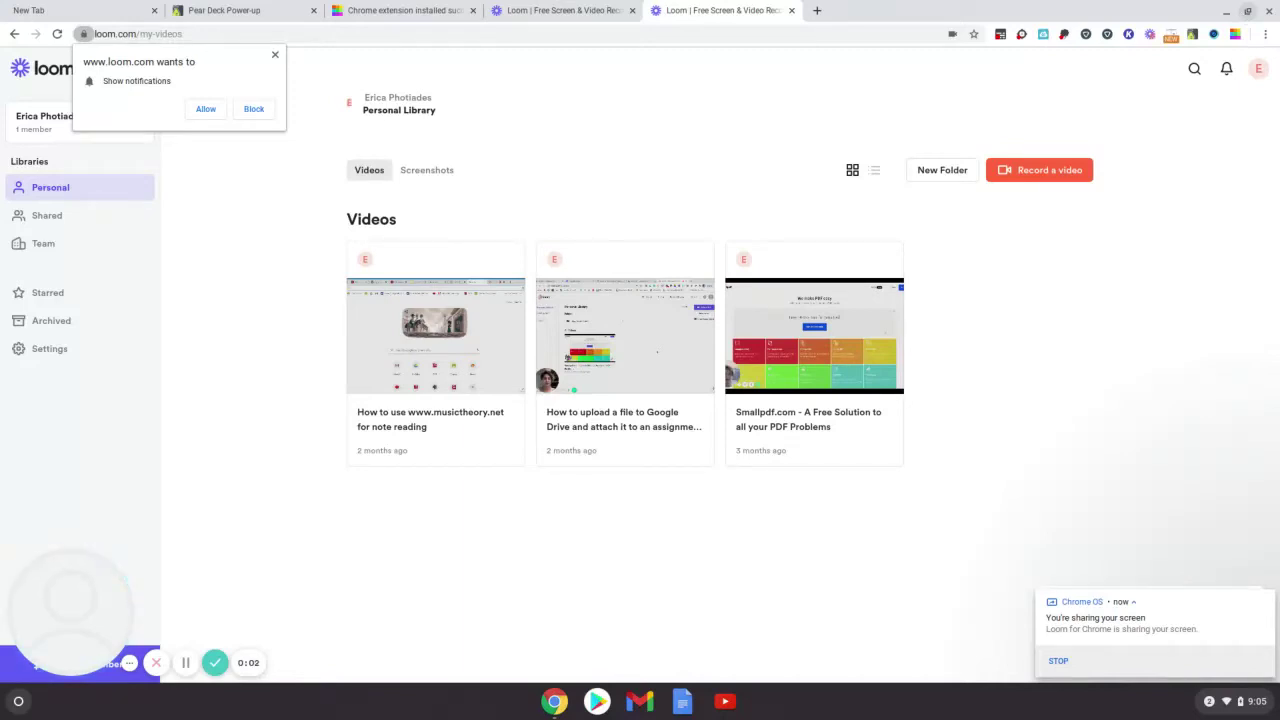
Step: Minimize the browser, find the Camera app by searching the device for "camera", and open it, dismissing its new-look notice
click(1228, 12)
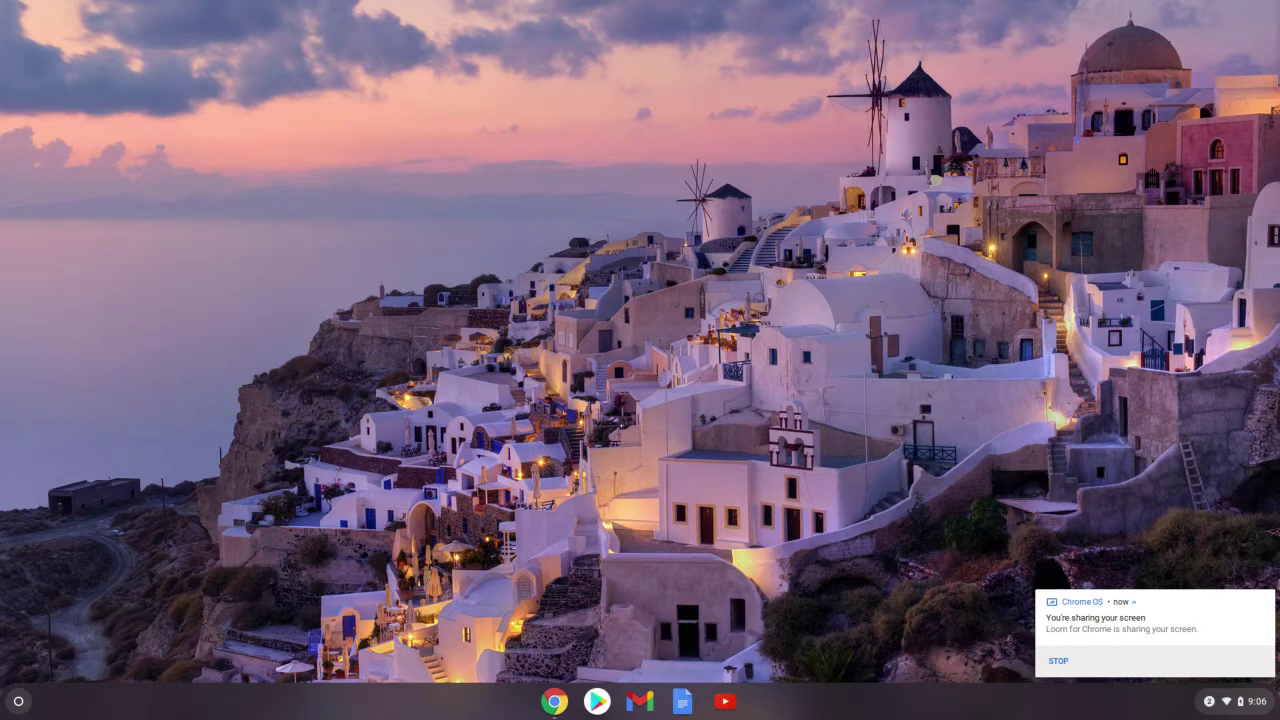
click(18, 701)
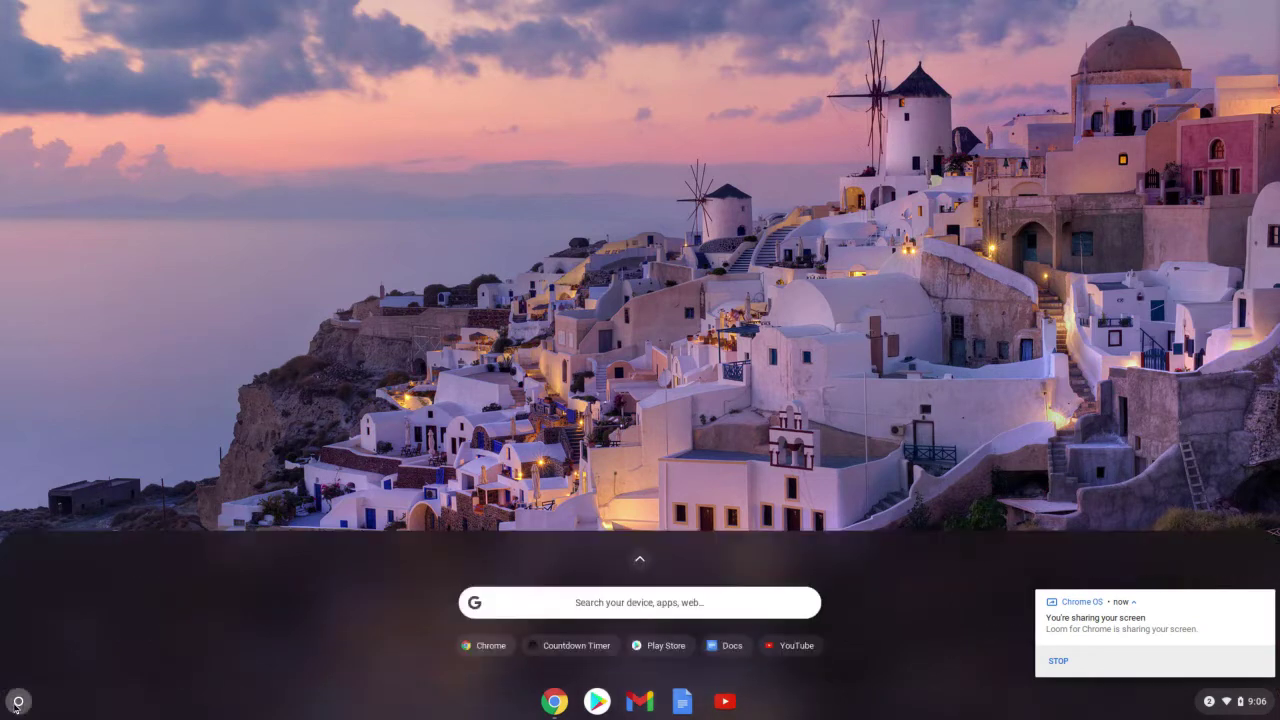
click(18, 701)
click(18, 701)
click(663, 608)
text(c)
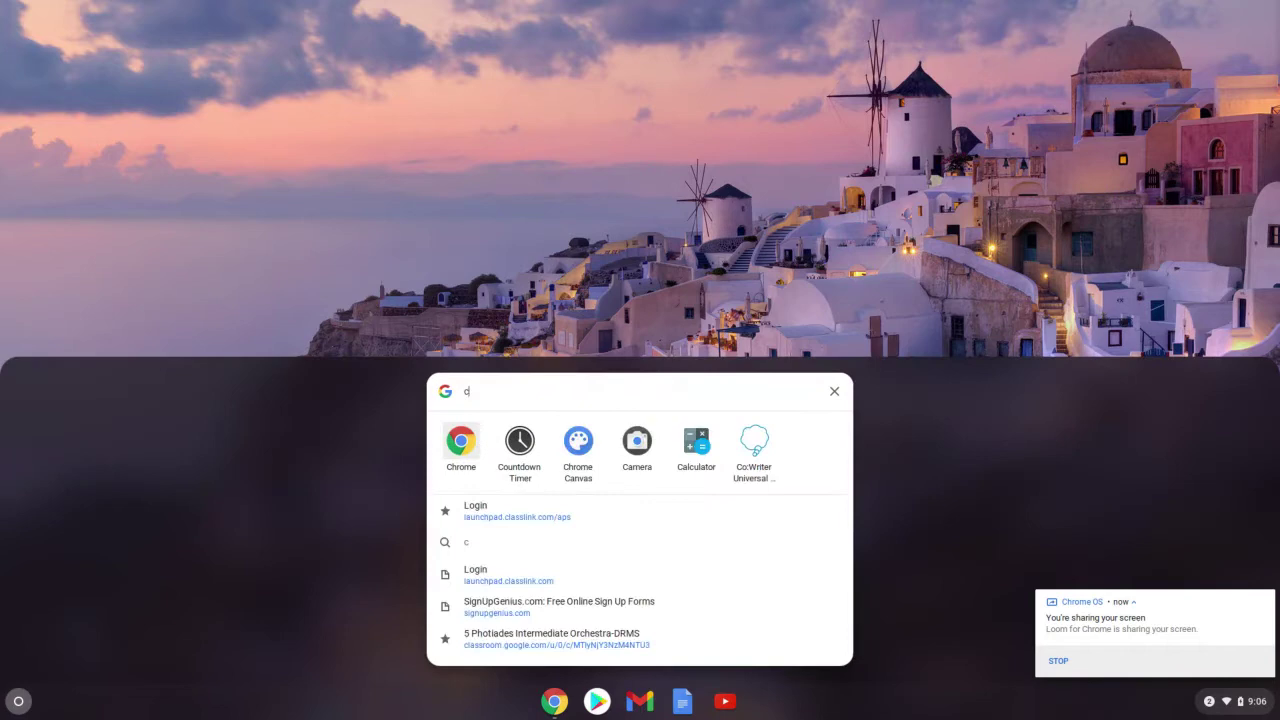
text(amera)
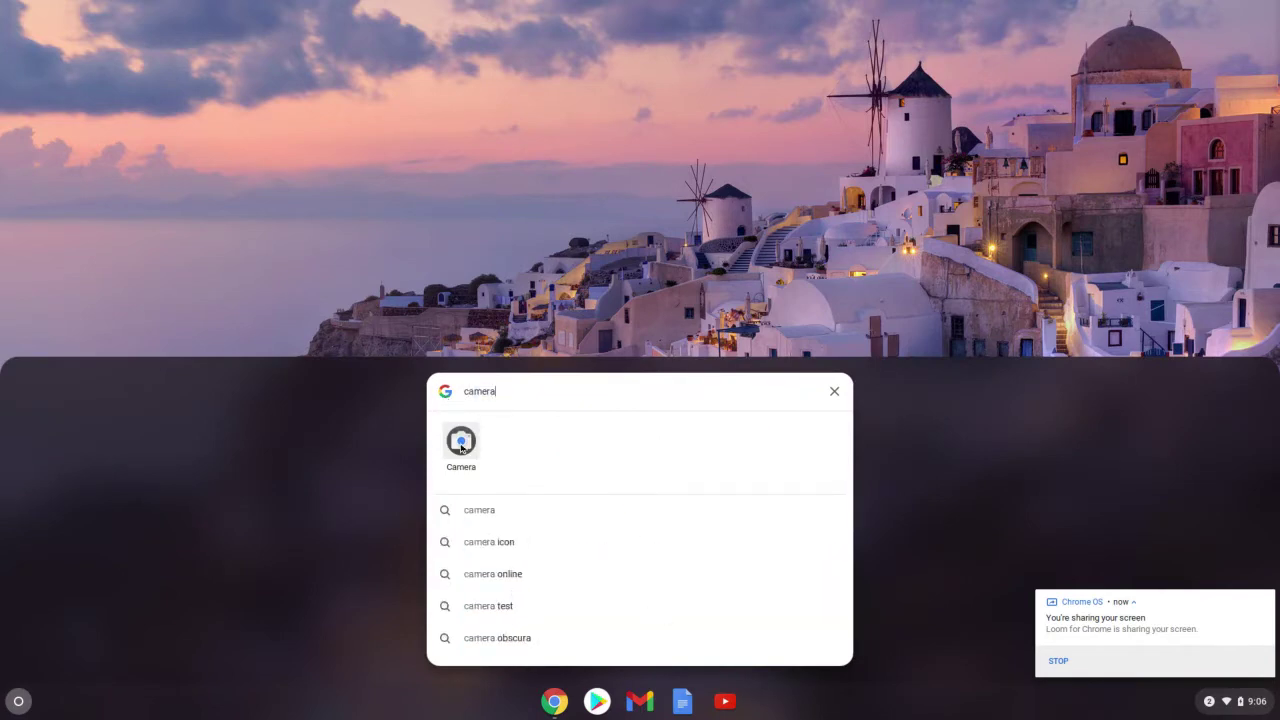
click(461, 443)
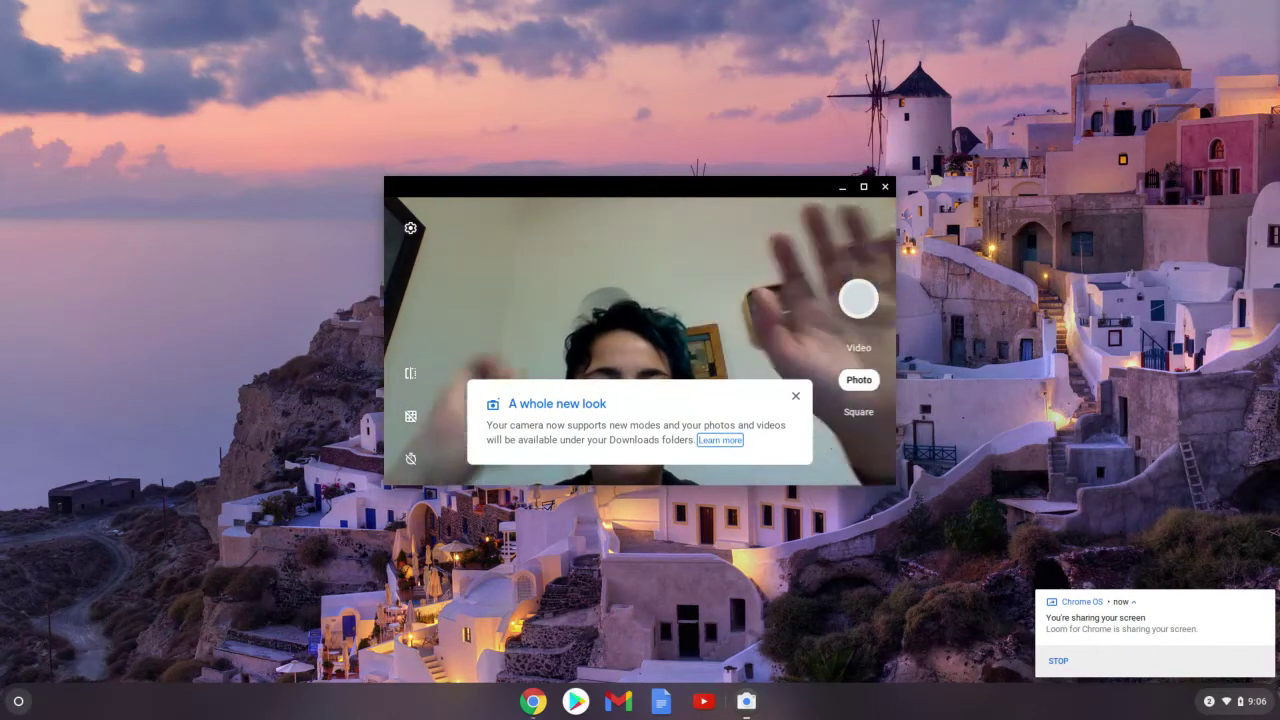
click(802, 404)
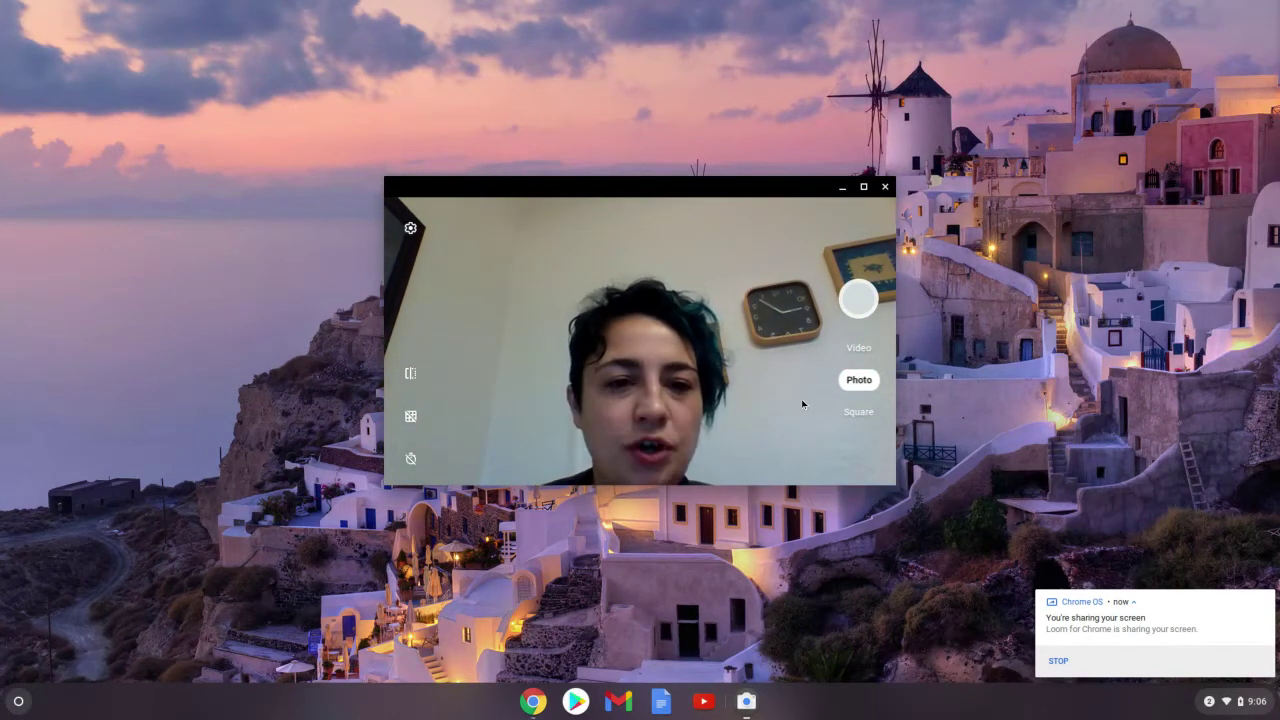
Step: Switch the camera to Video mode and record a short clip
click(860, 349)
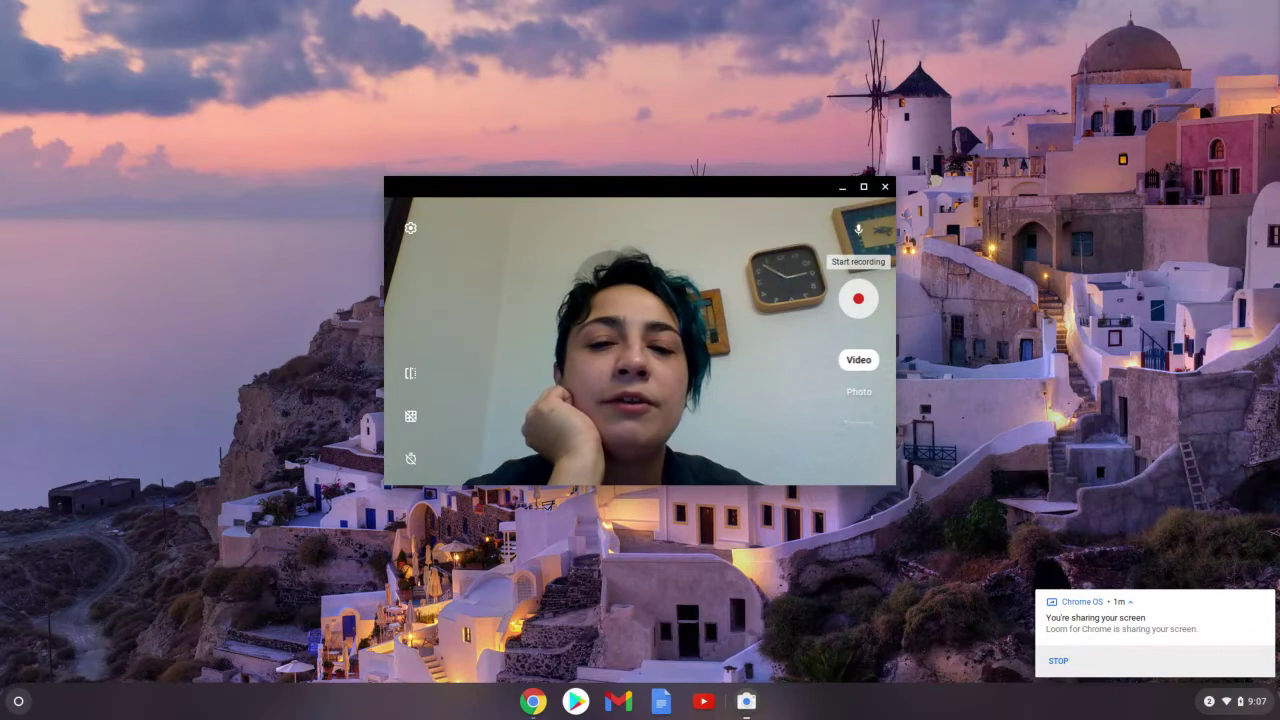
click(857, 298)
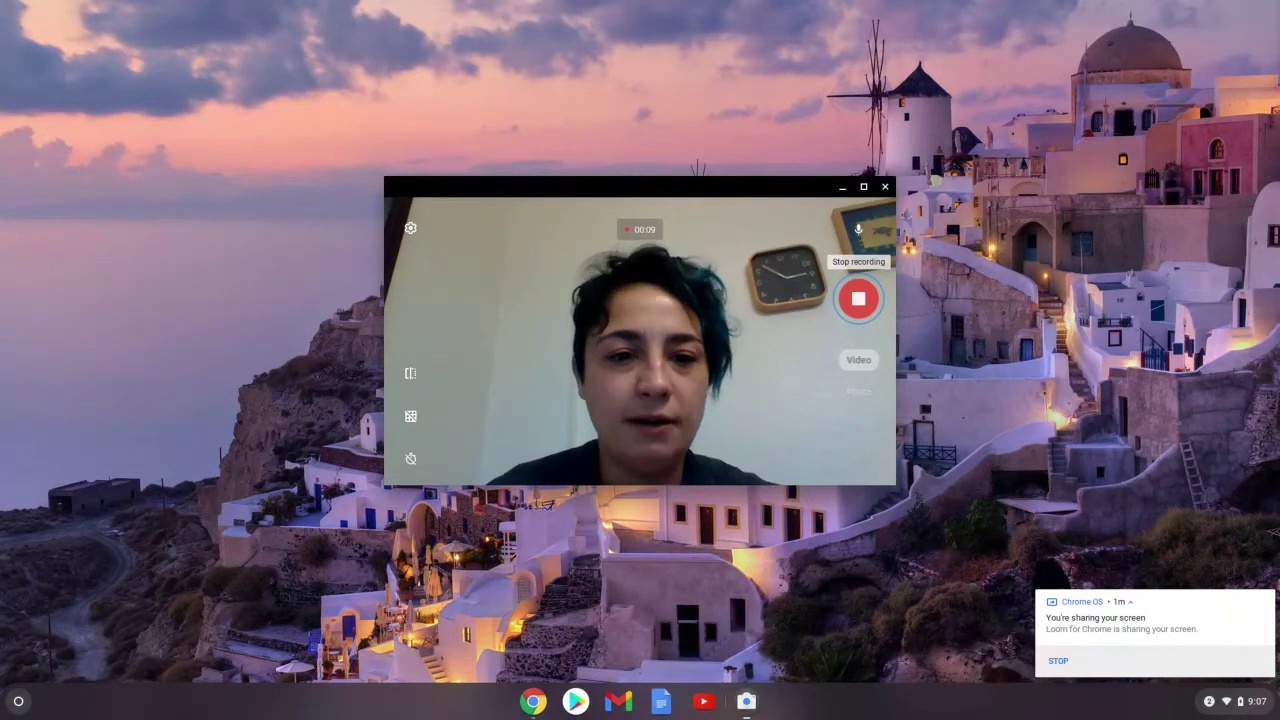
click(858, 298)
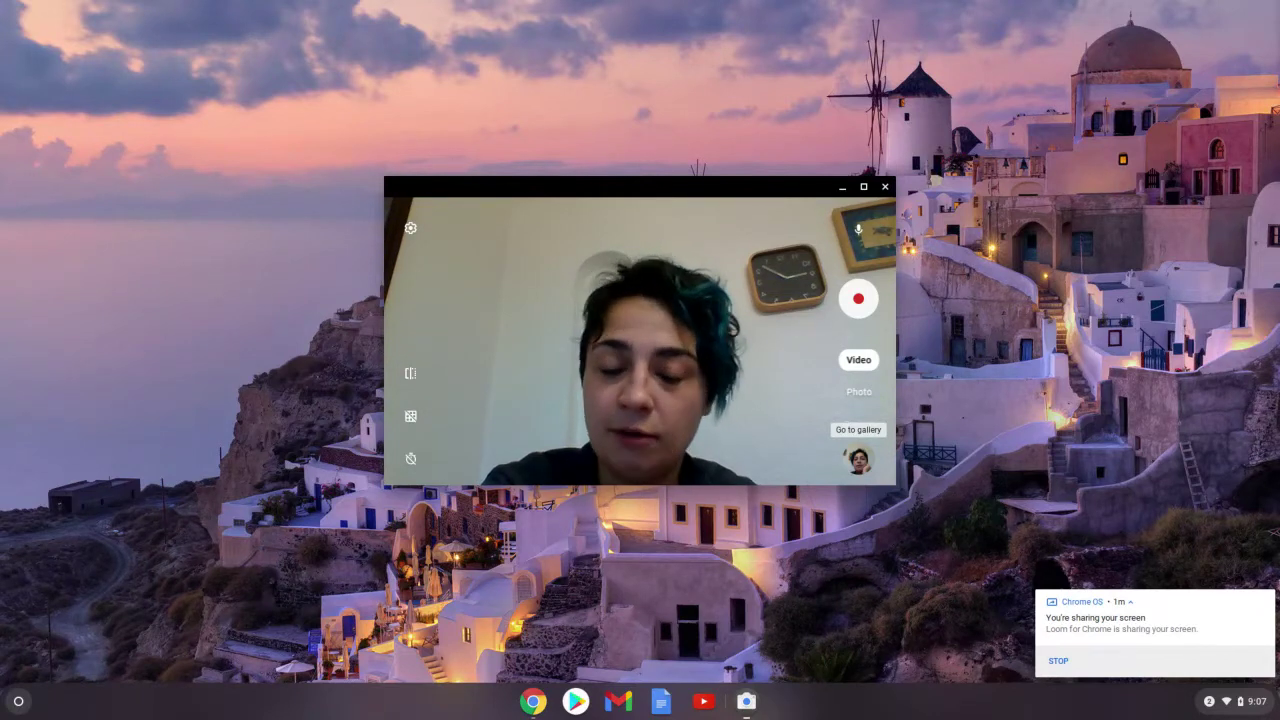
Step: Open the recorded clip in the gallery, rename it "Video test", and close the gallery and camera windows
click(857, 462)
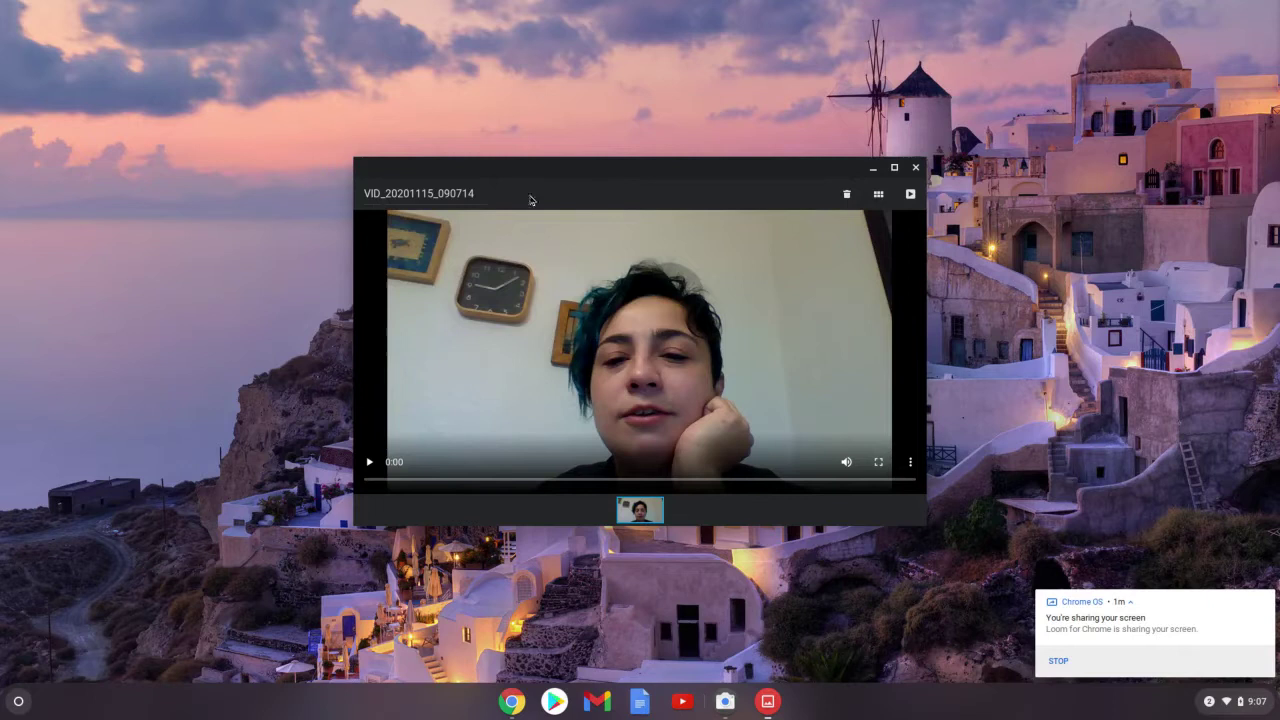
click(463, 191)
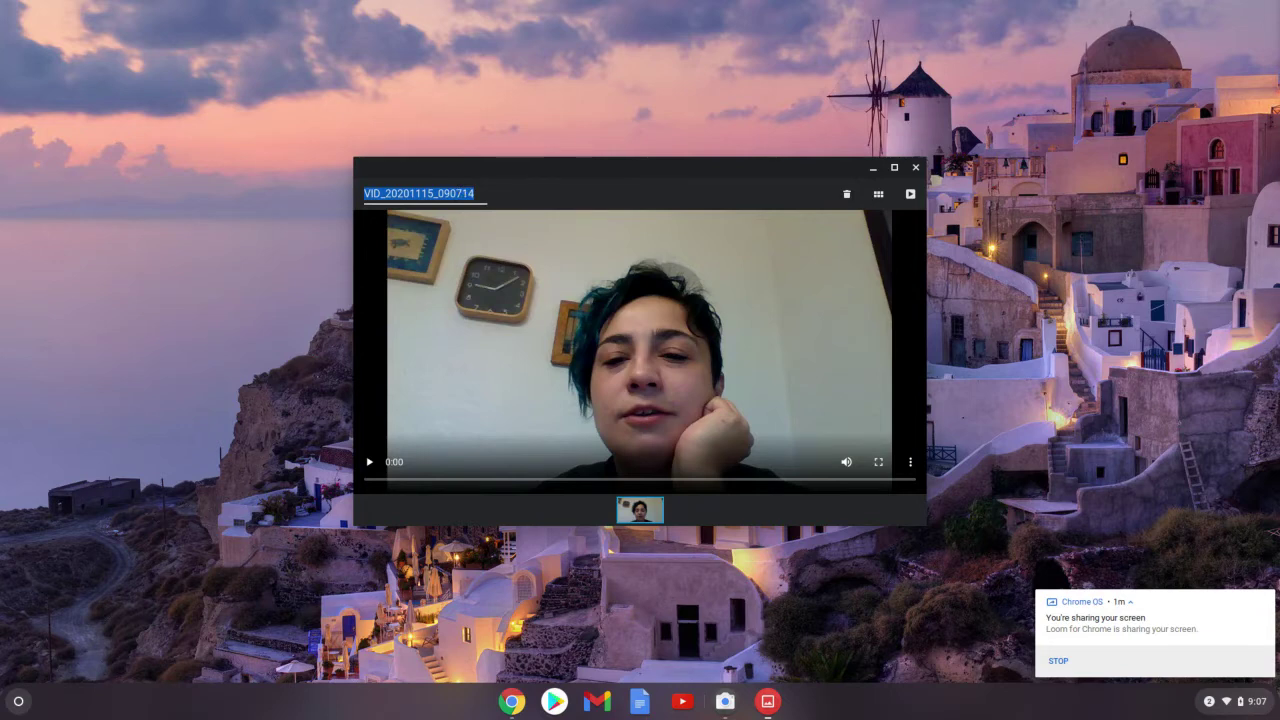
key(BackSpace)
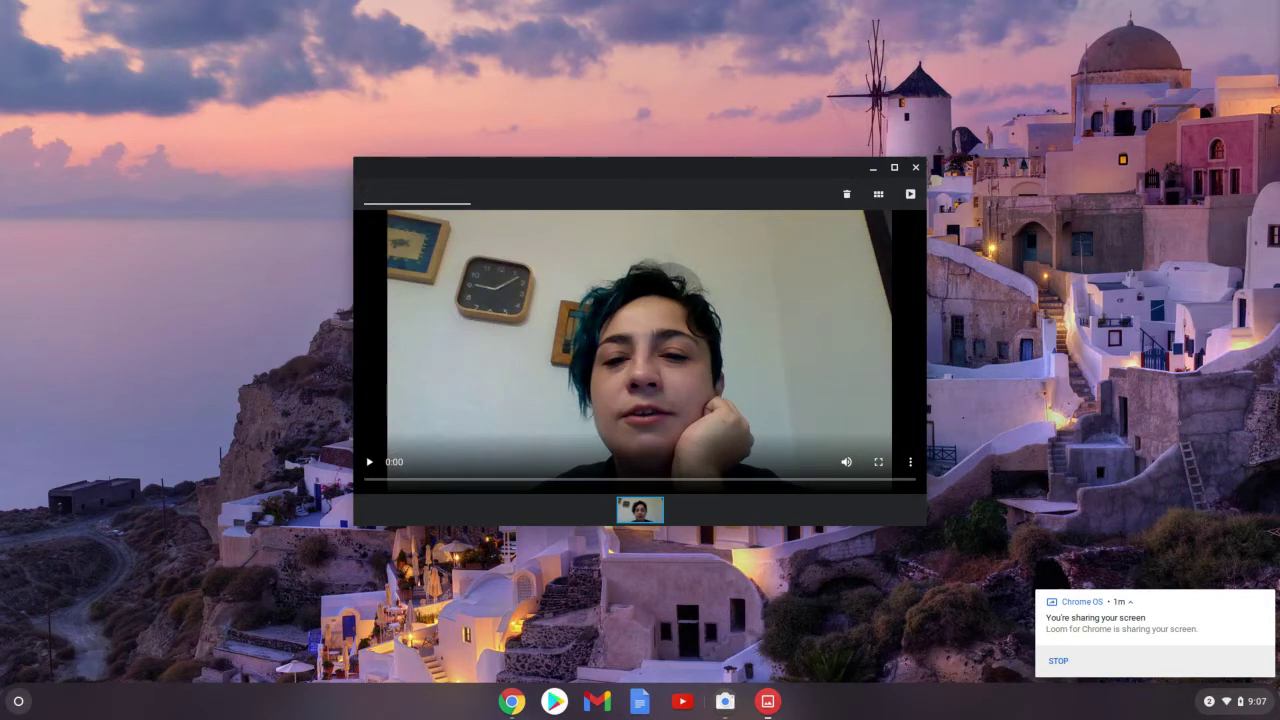
text(Video test)
key(Return)
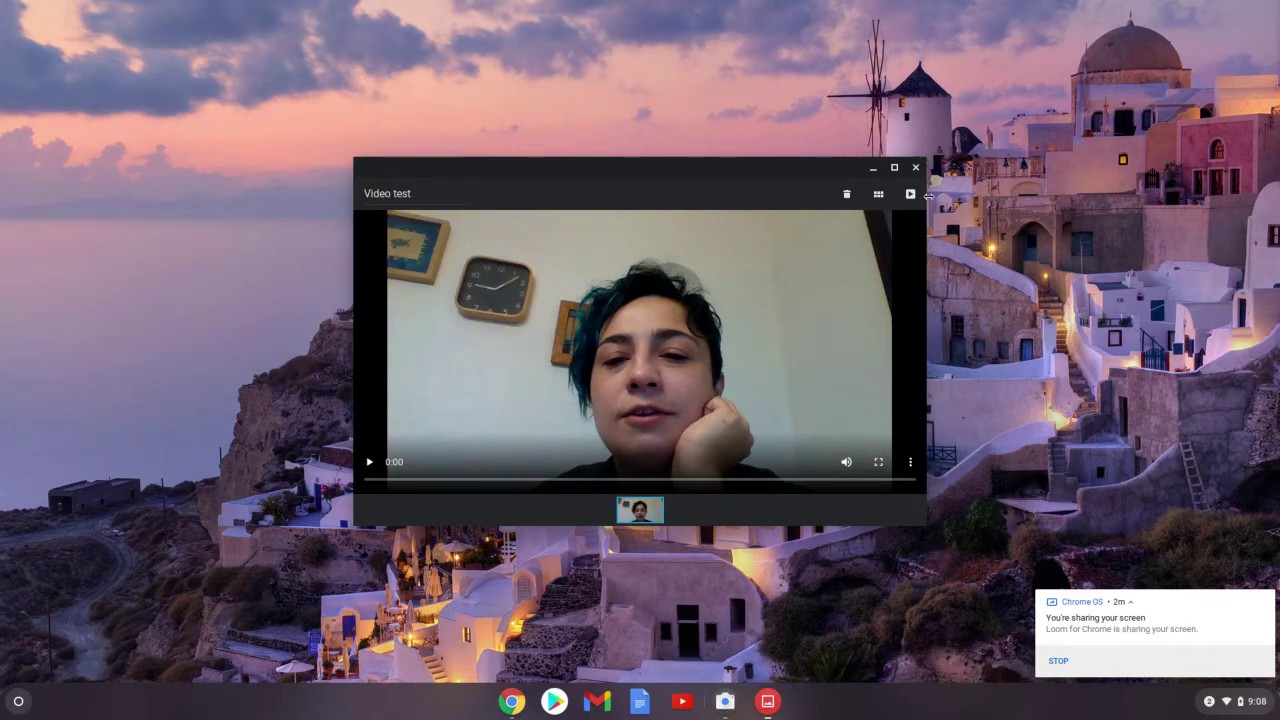
click(916, 166)
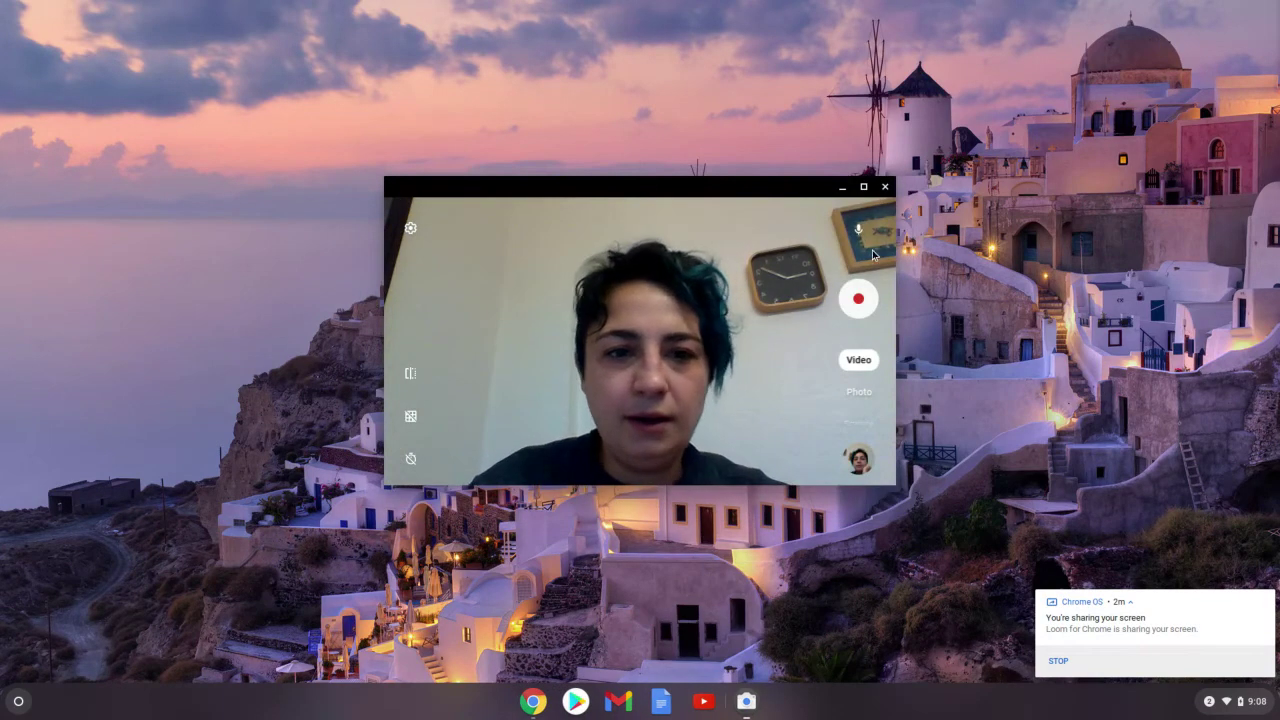
click(885, 186)
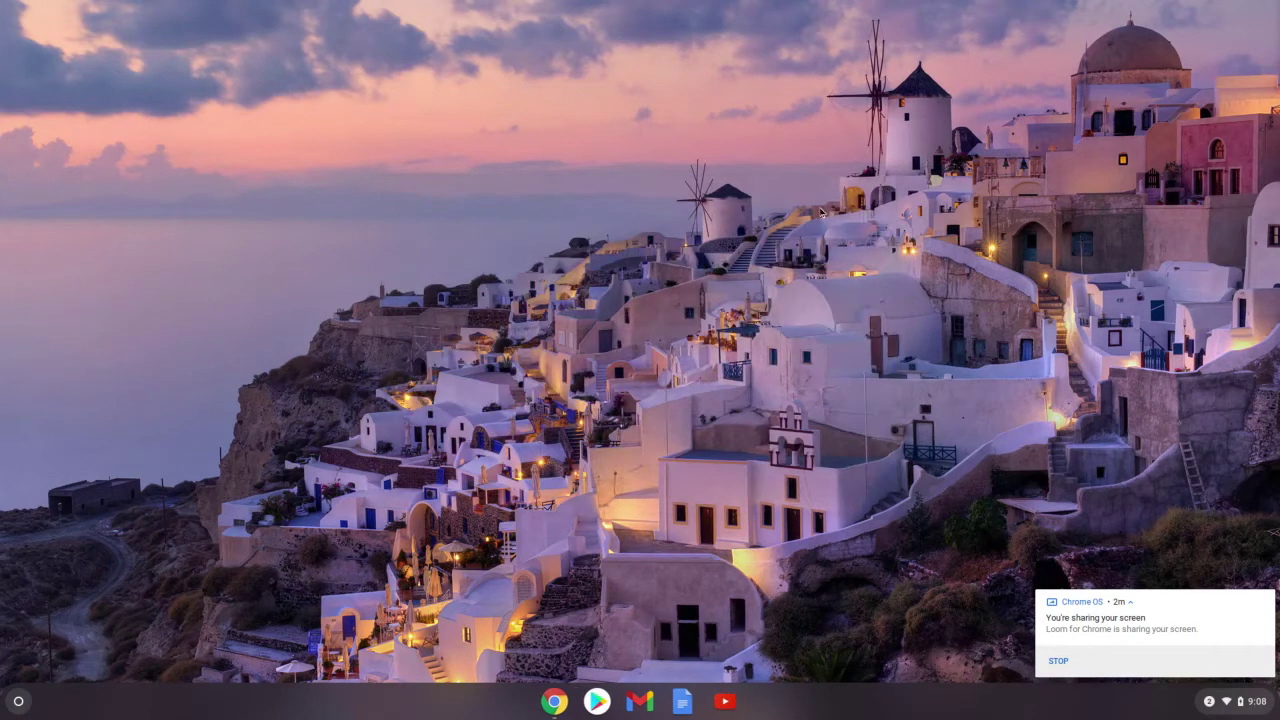
Step: Search the device for "downloads" and open the Downloads folder
click(18, 703)
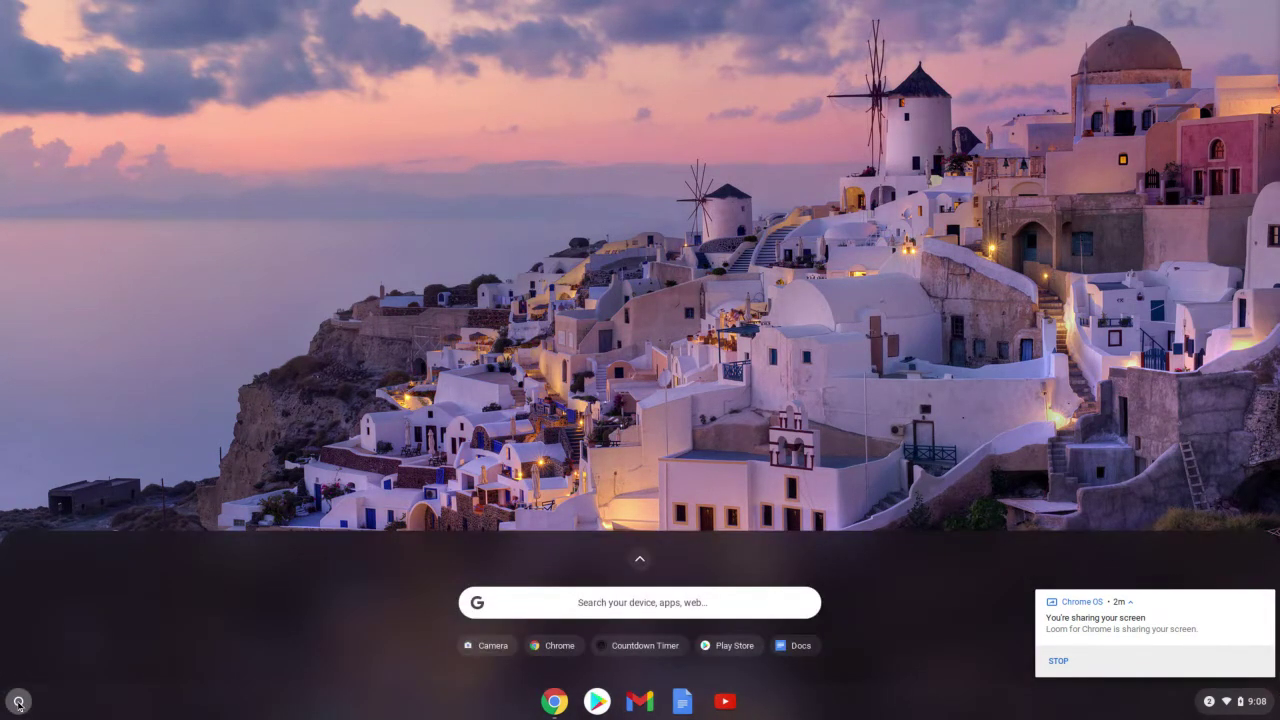
click(520, 609)
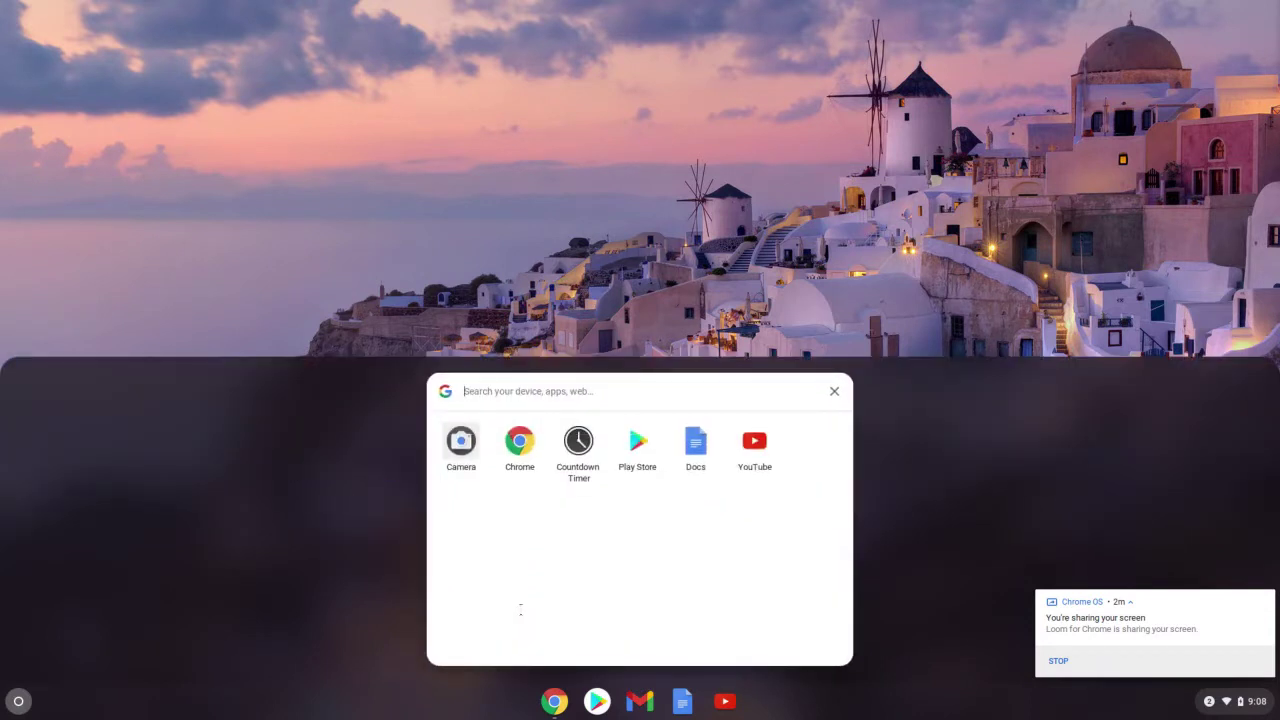
text(downloads)
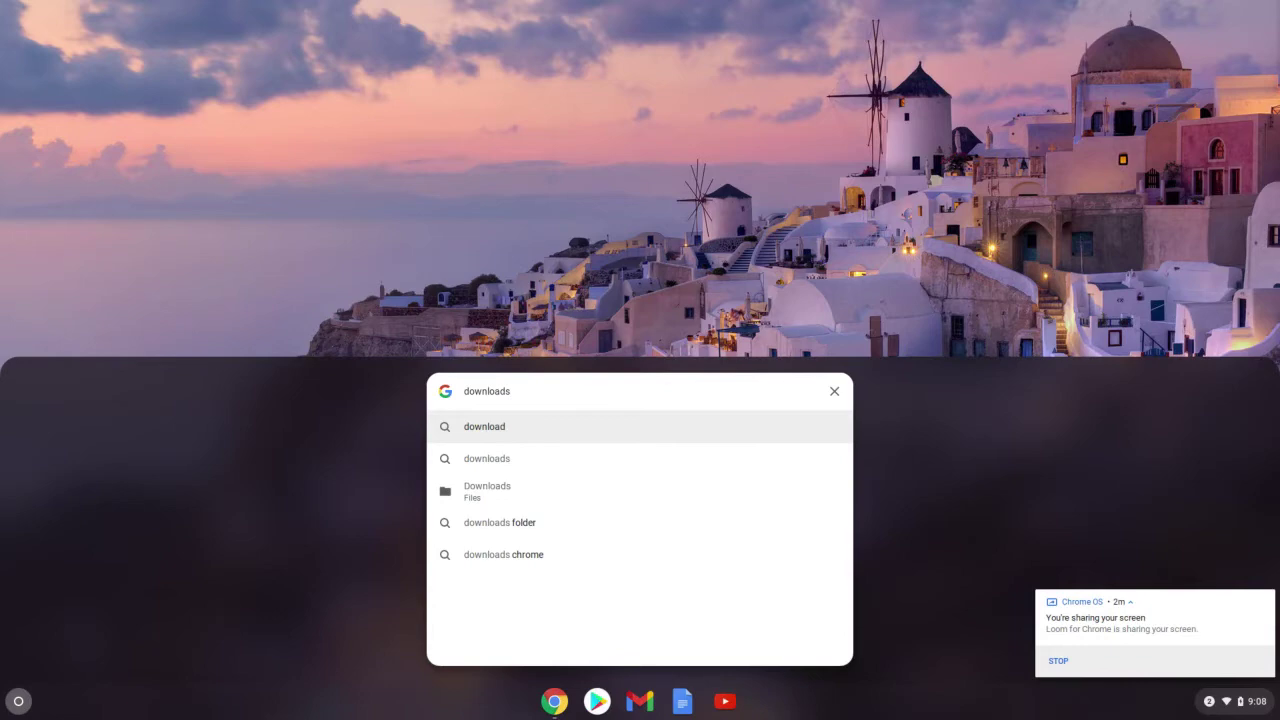
click(506, 489)
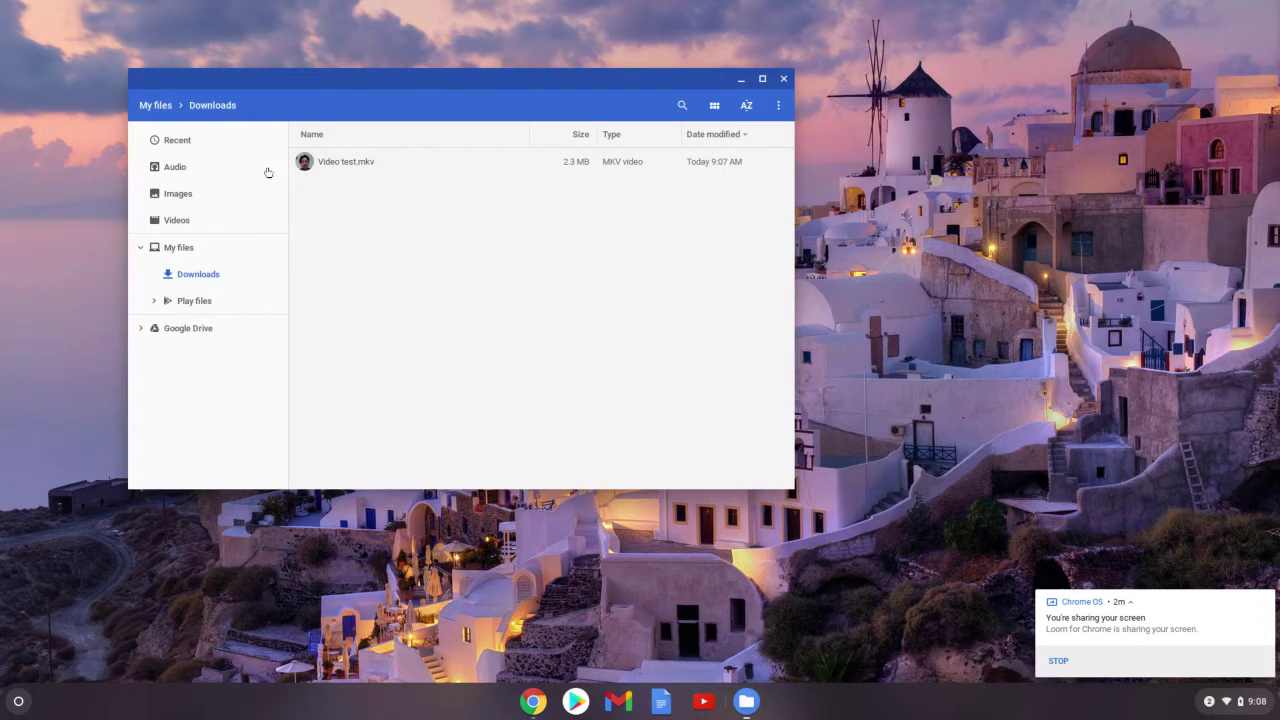
Step: Copy Video test.mkv from Downloads to My Drive in Google Drive, view the Drive folder, and close the file window
click(305, 164)
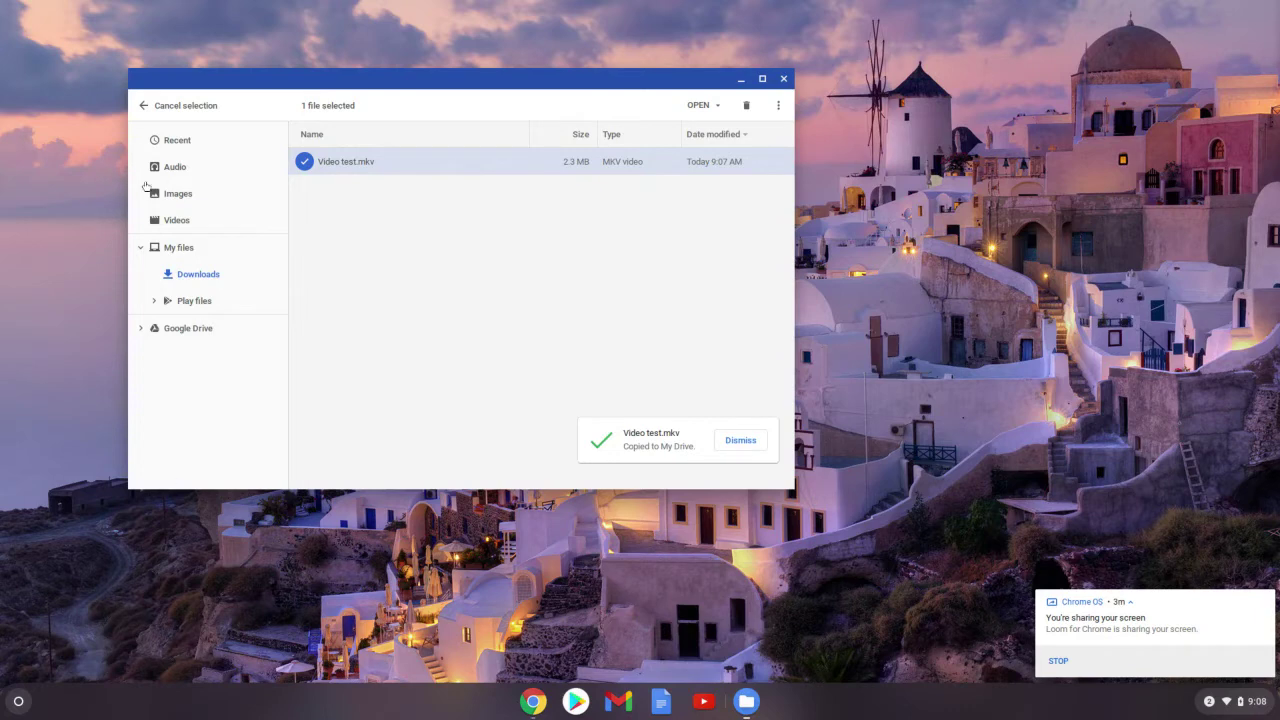
click(155, 340)
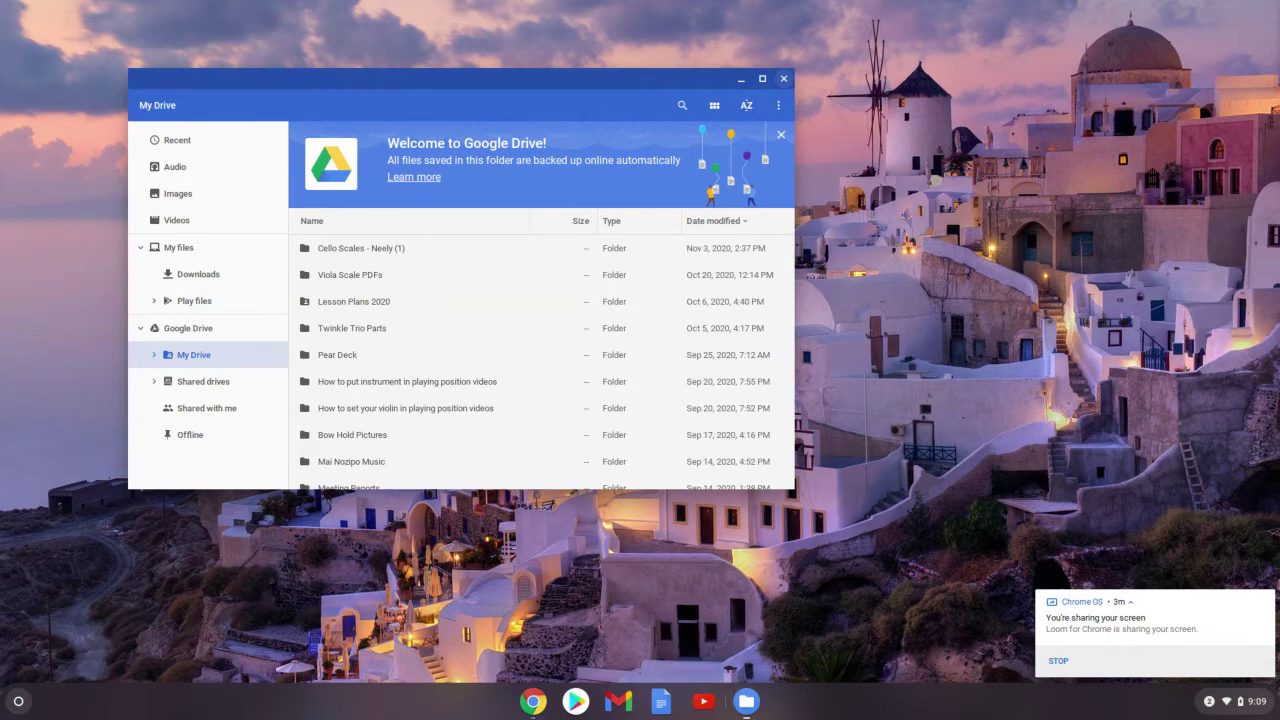
click(784, 79)
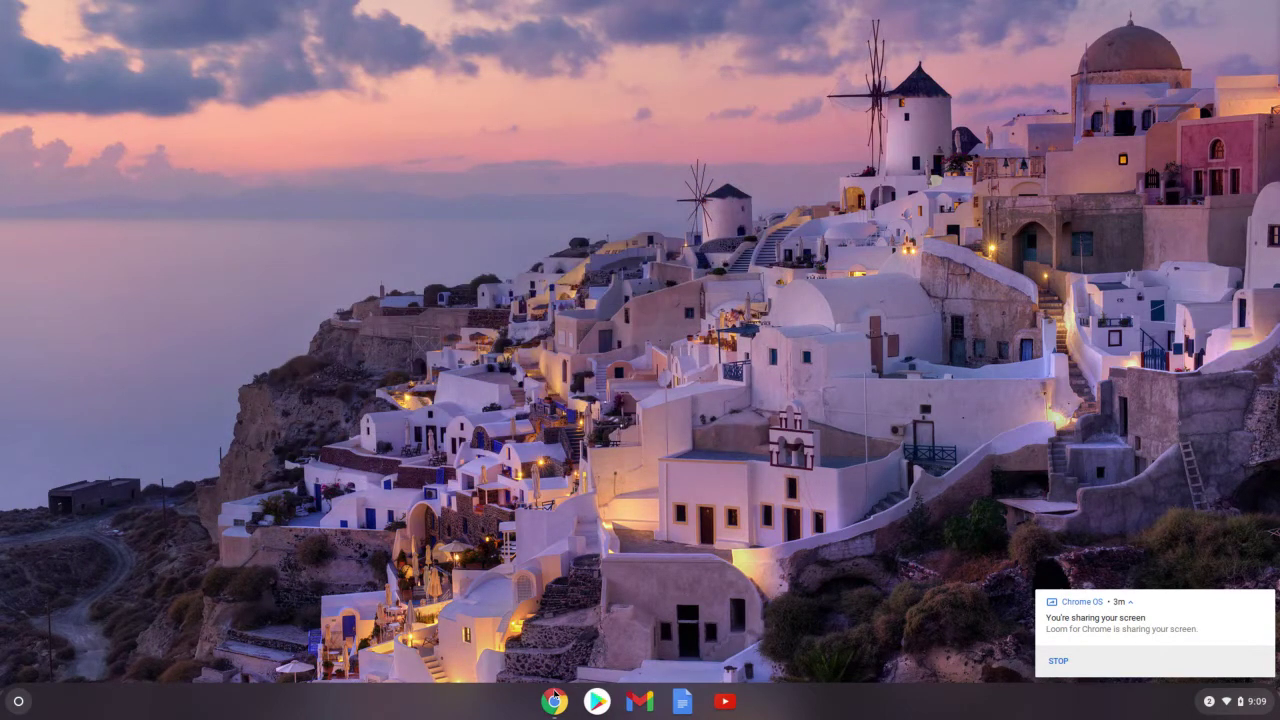
Step: Switch to Chrome, open Google Drive in a new tab, and select Video test.mkv among the recent files
click(554, 702)
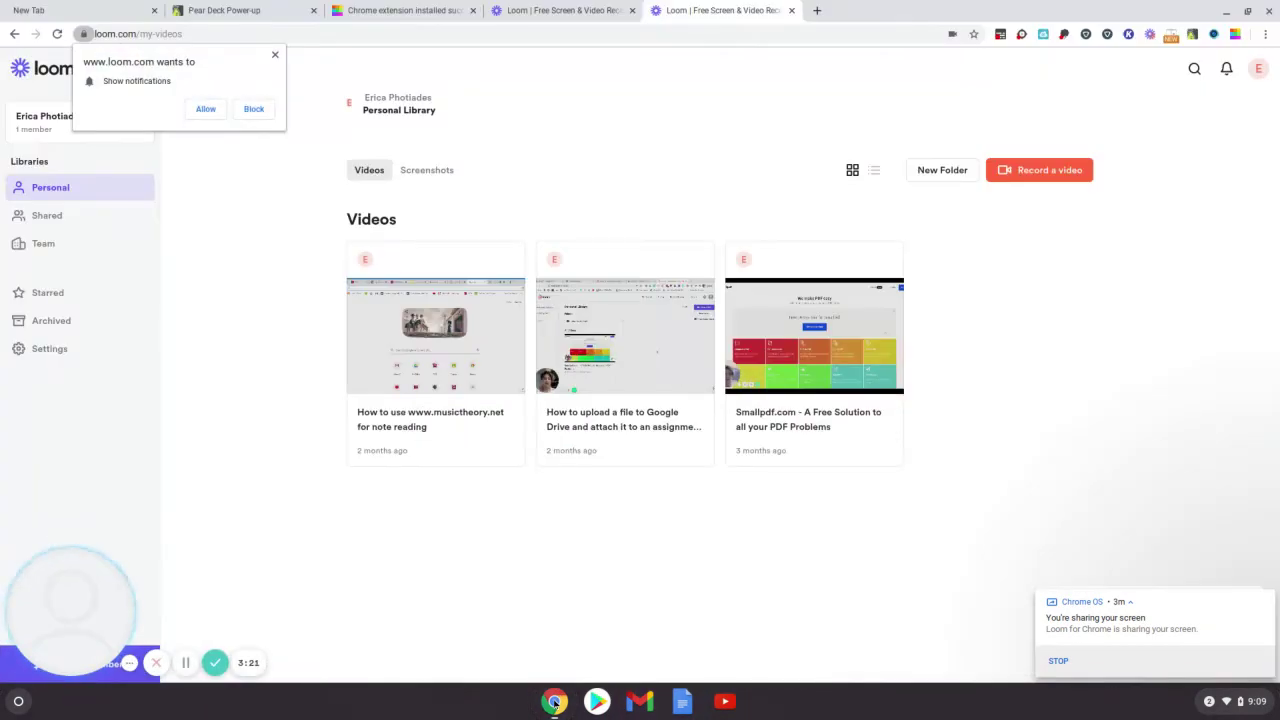
click(817, 11)
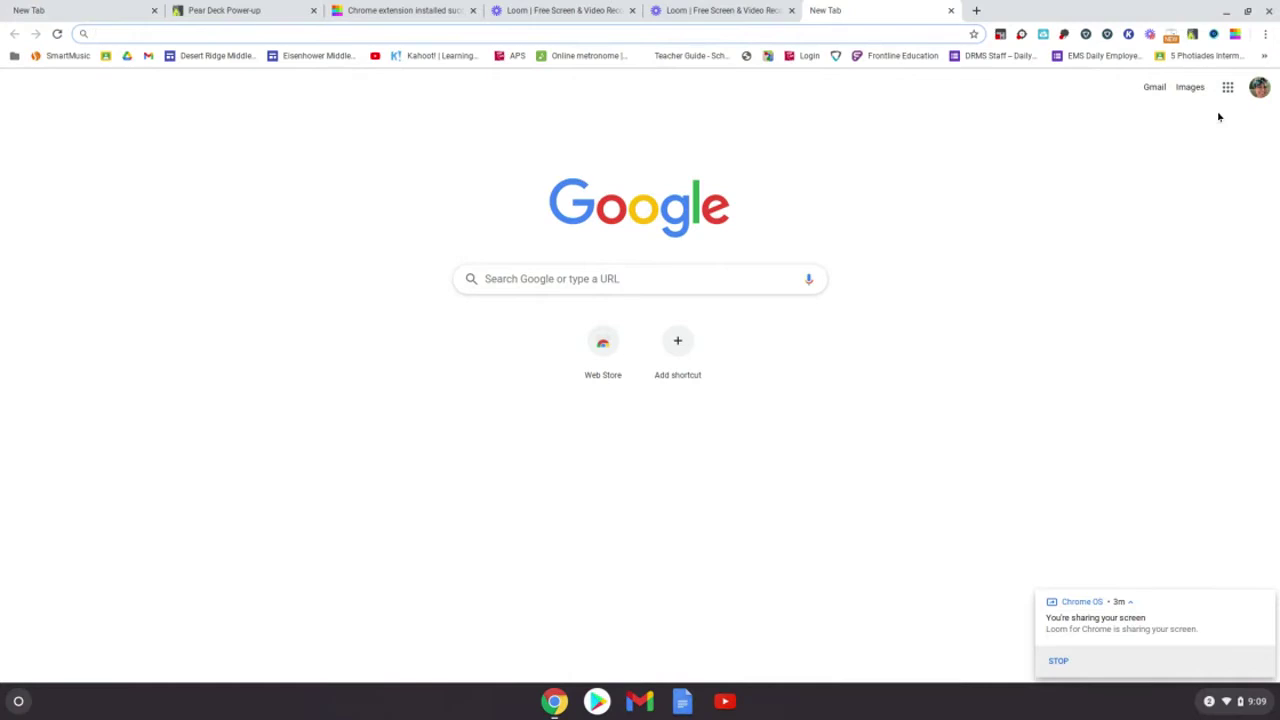
click(1227, 87)
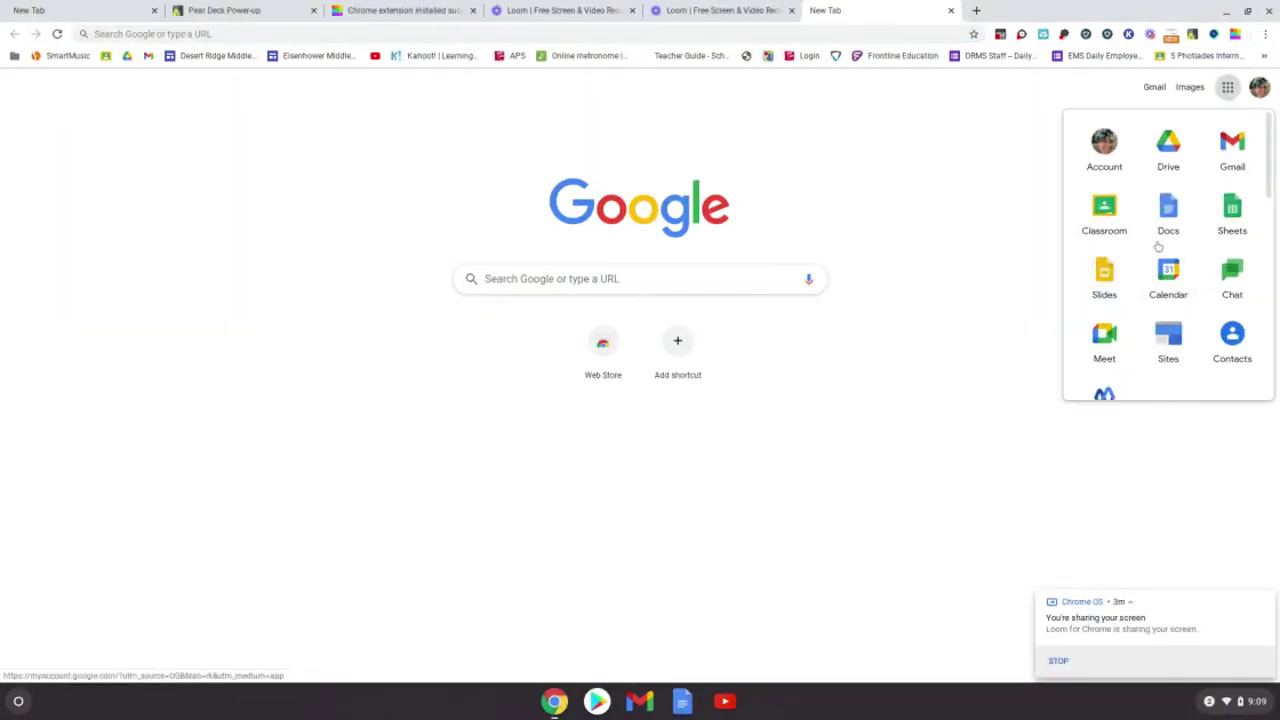
click(1166, 150)
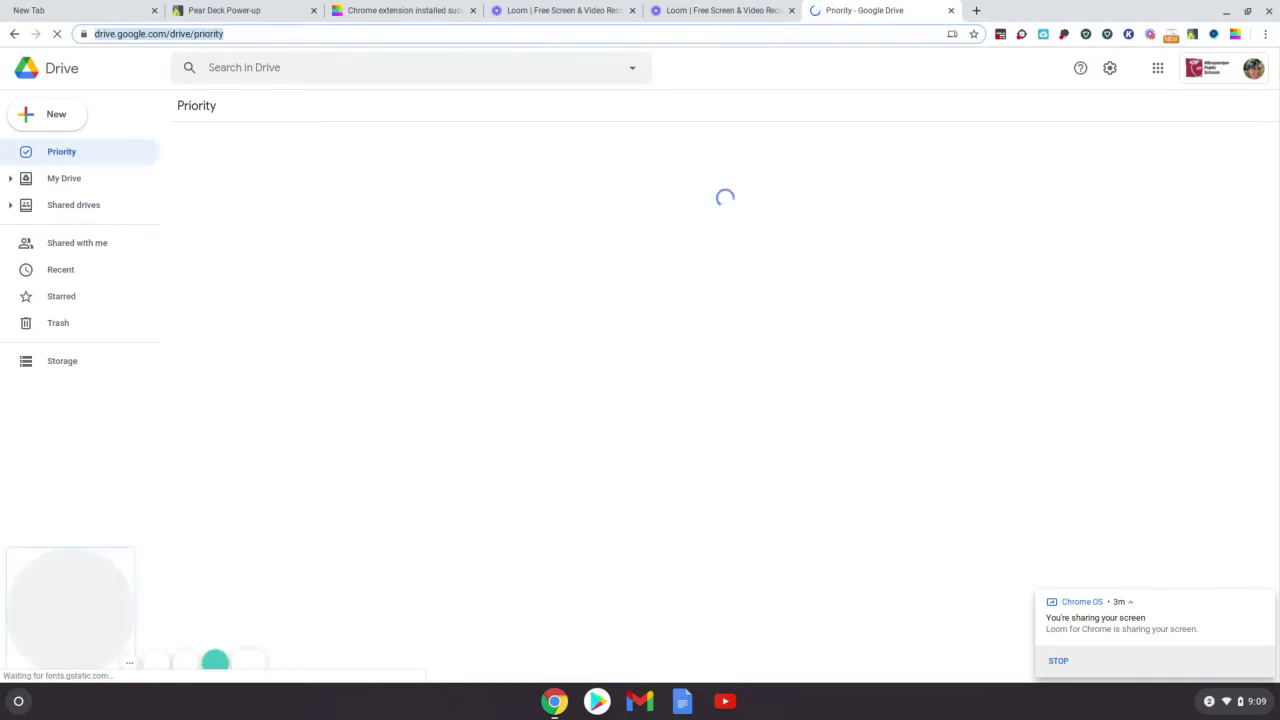
click(72, 271)
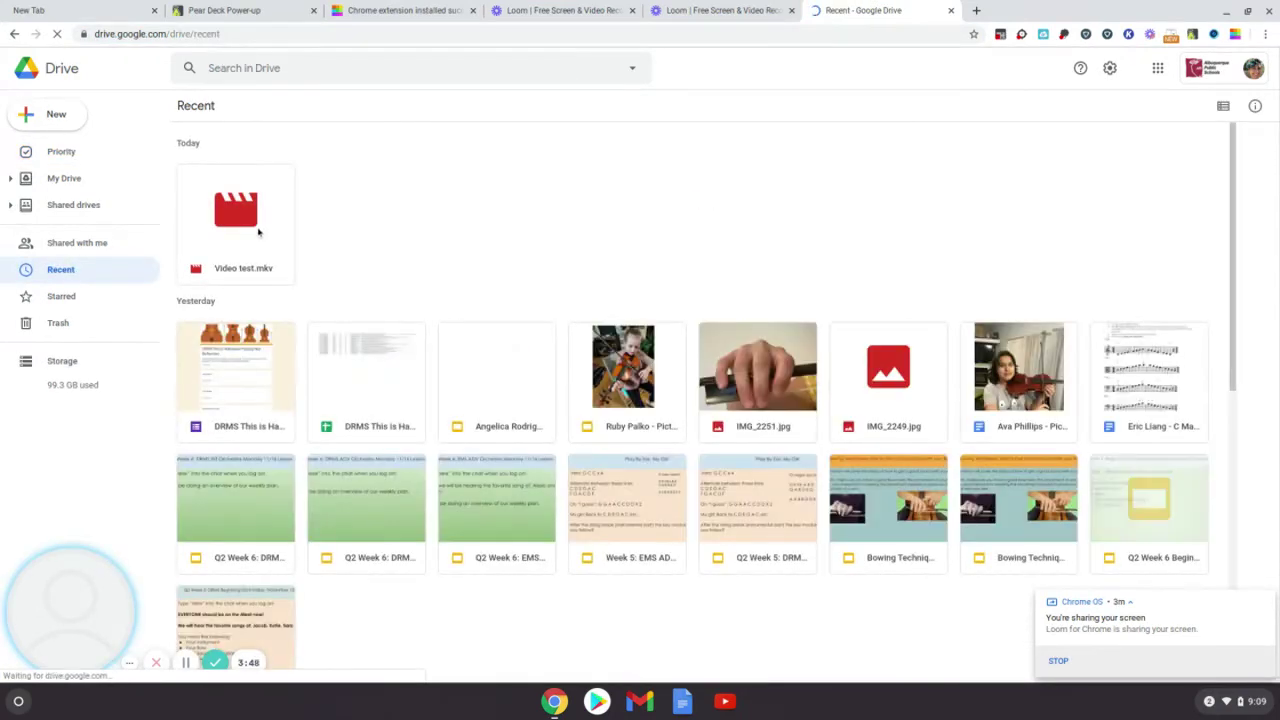
click(258, 232)
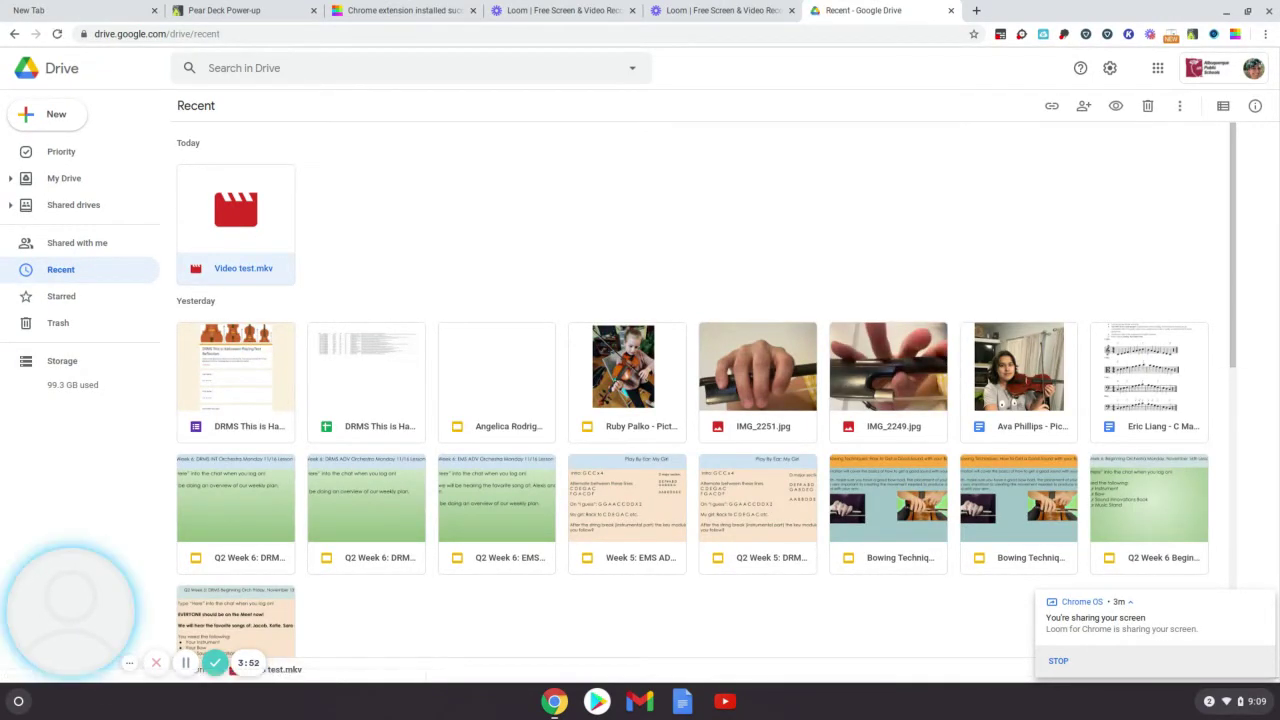
Step: Open Google Classroom in a new tab and go to the Classwork page of the 2020-2021 DRMS Staff class
click(976, 10)
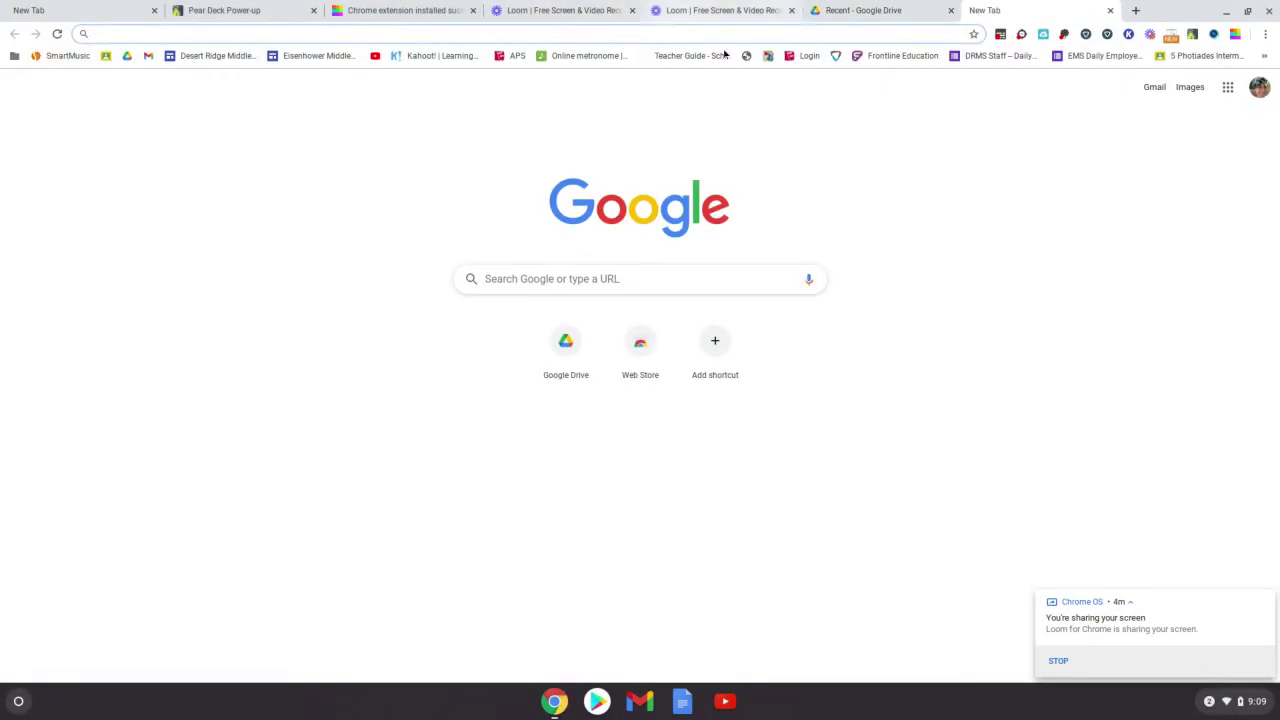
click(1227, 87)
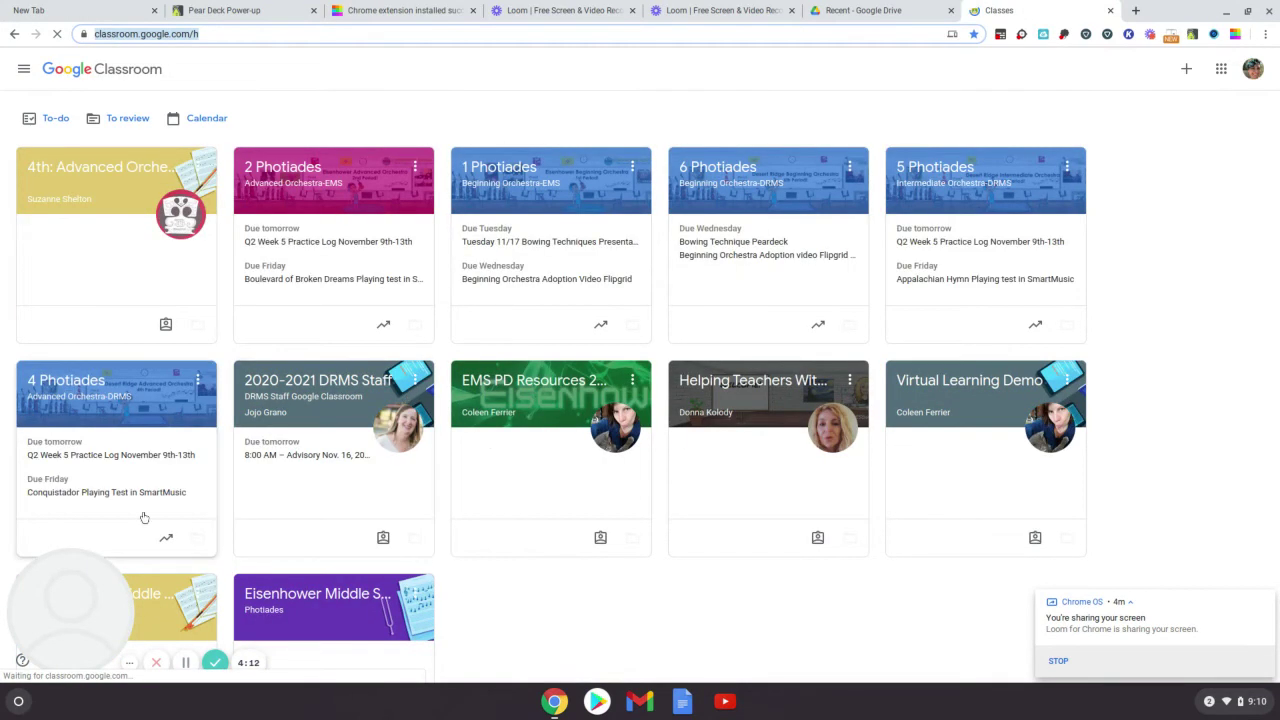
click(312, 426)
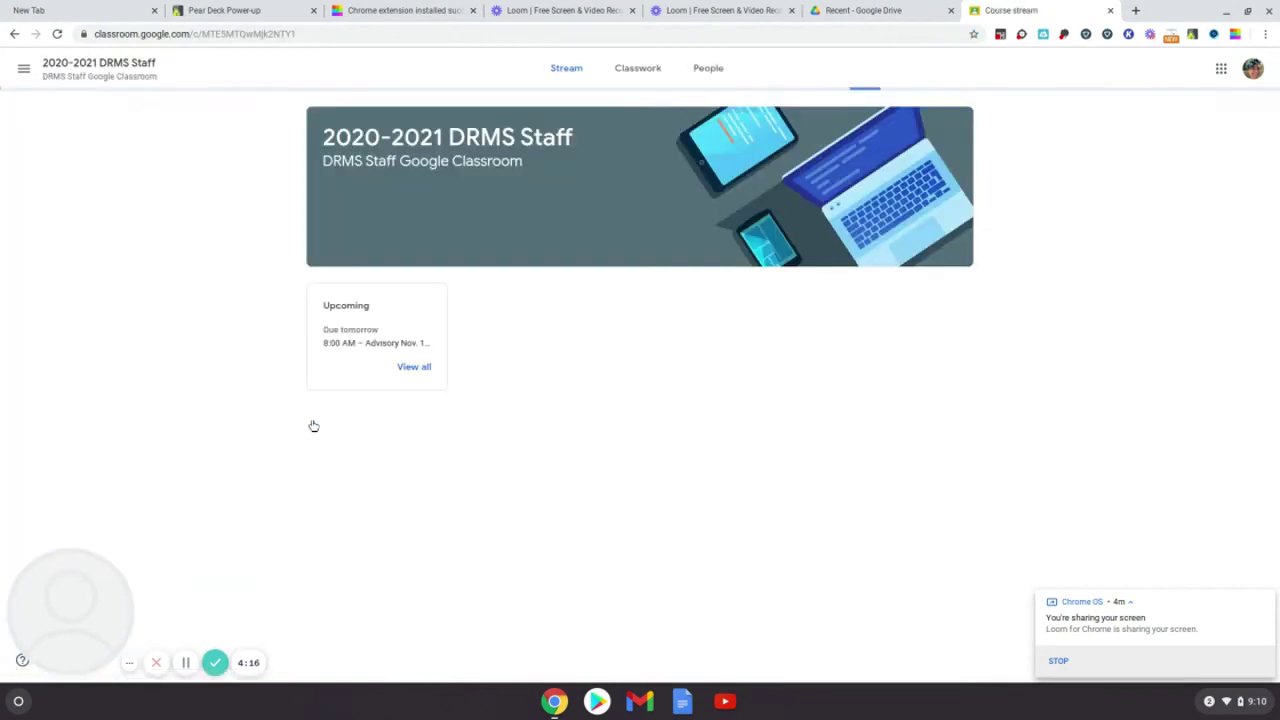
click(632, 70)
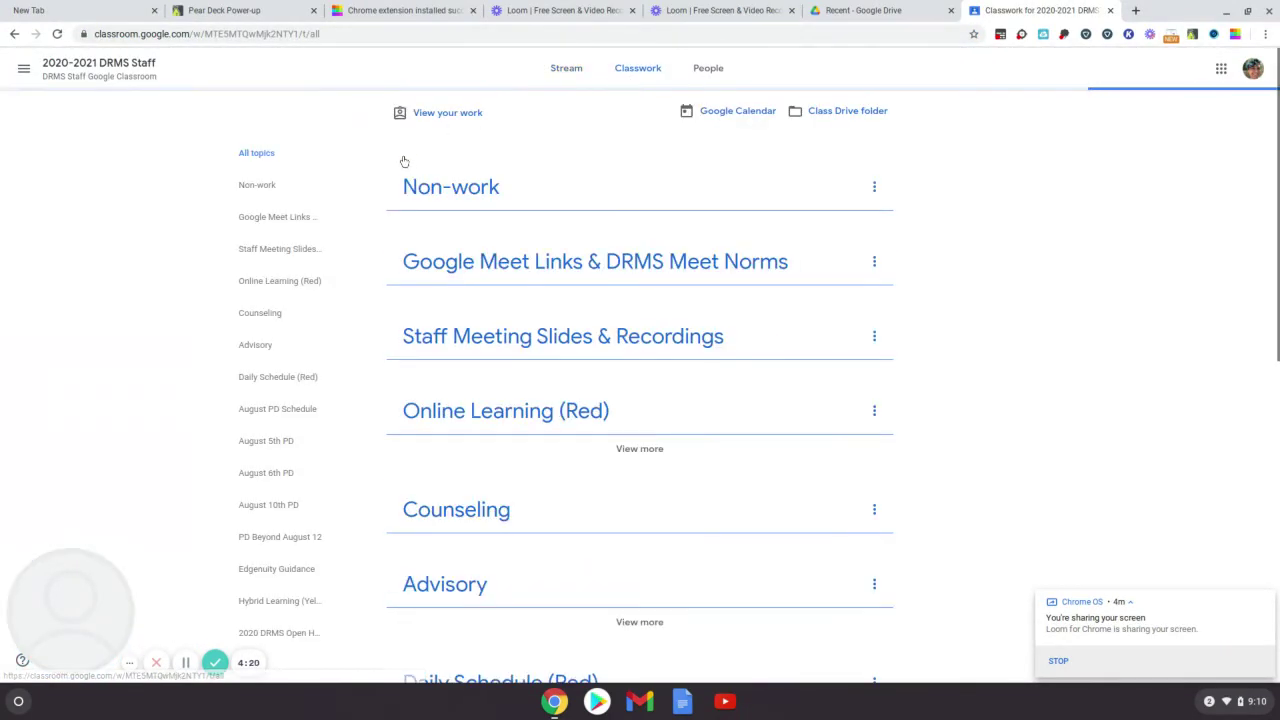
Step: View the student's own work list, expand Advisory Nov. 16, 2020, and close its attached slides after viewing them
click(441, 114)
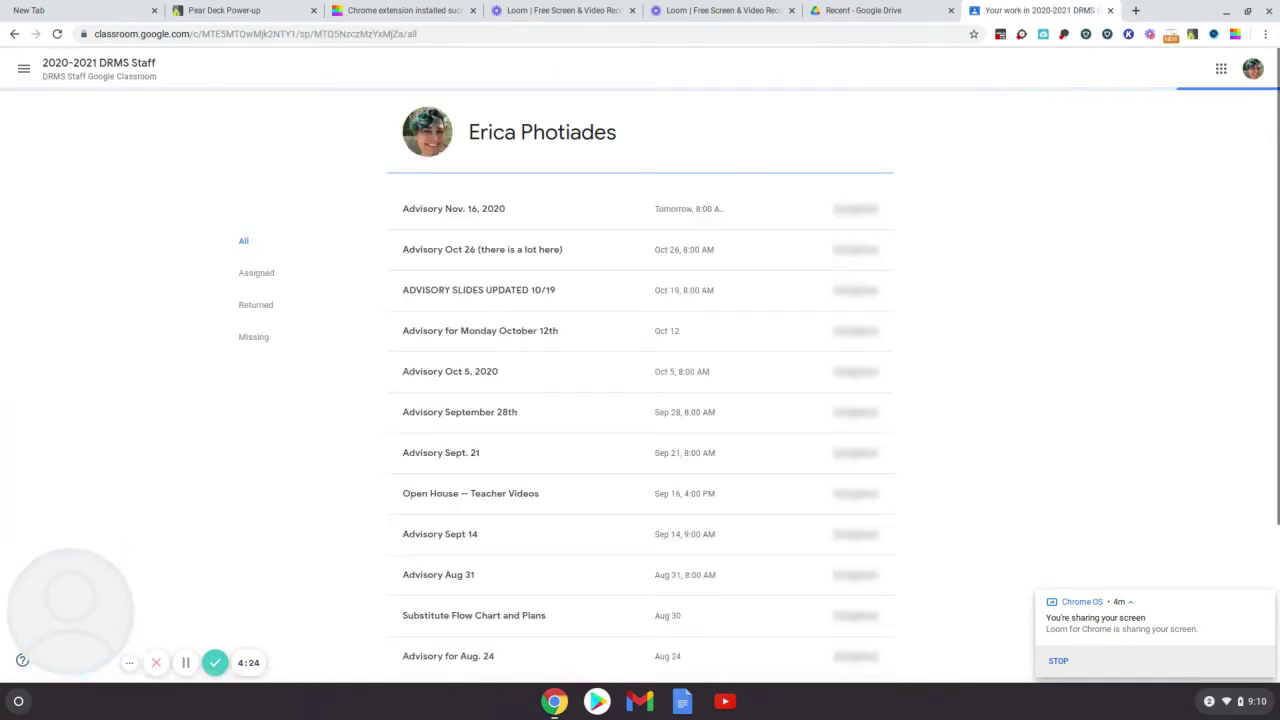
click(861, 218)
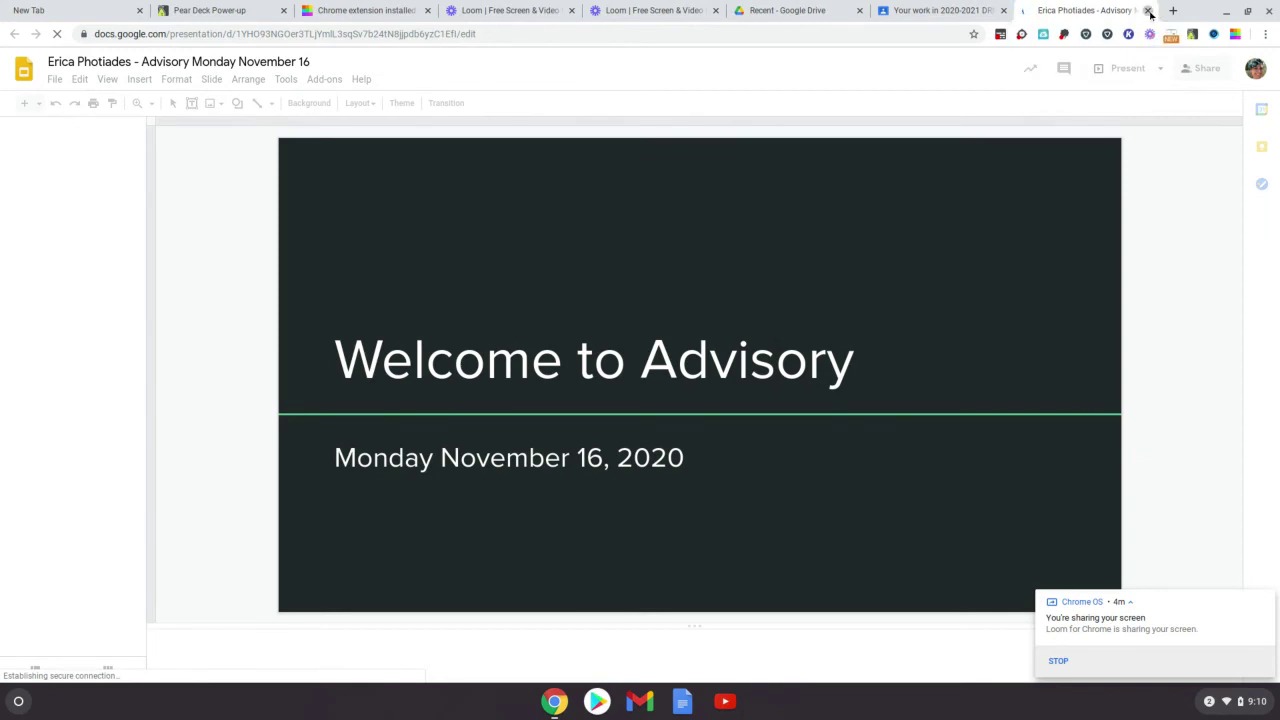
click(1148, 11)
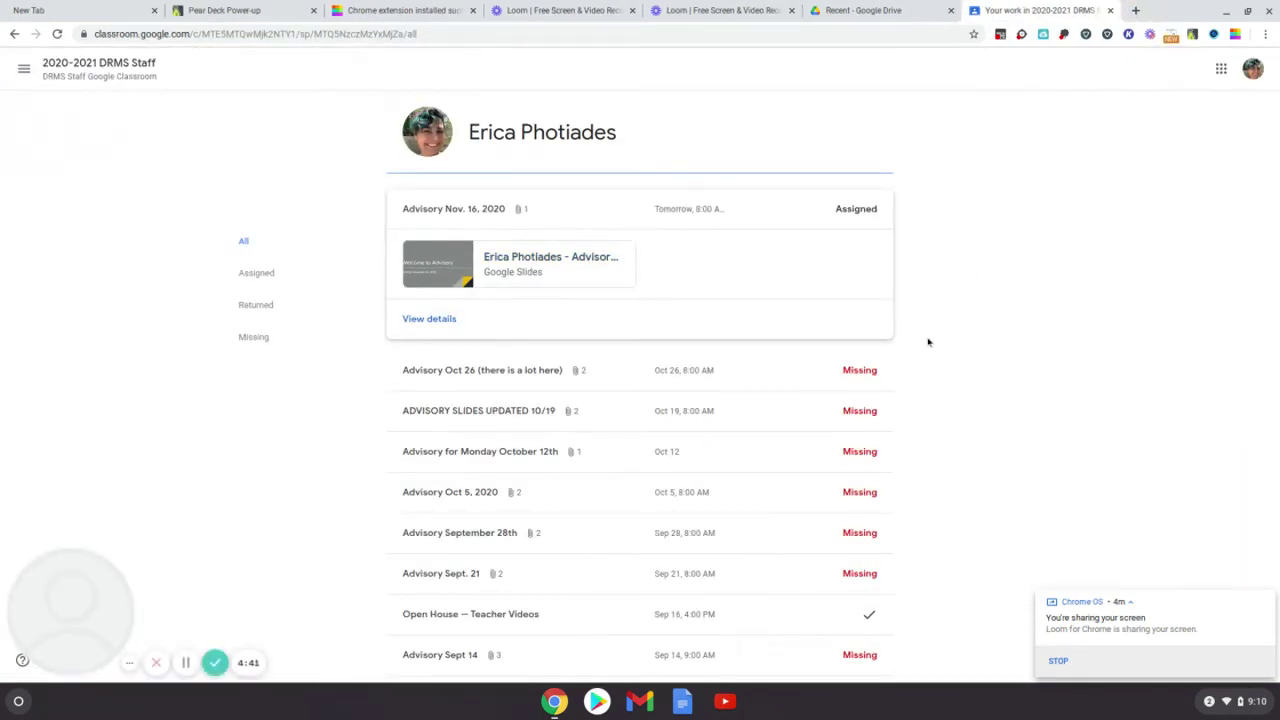
Step: Open the details of the Advisory Oct 26 (there is a lot here) assignment and attach Video test.mkv from Google Drive
click(855, 371)
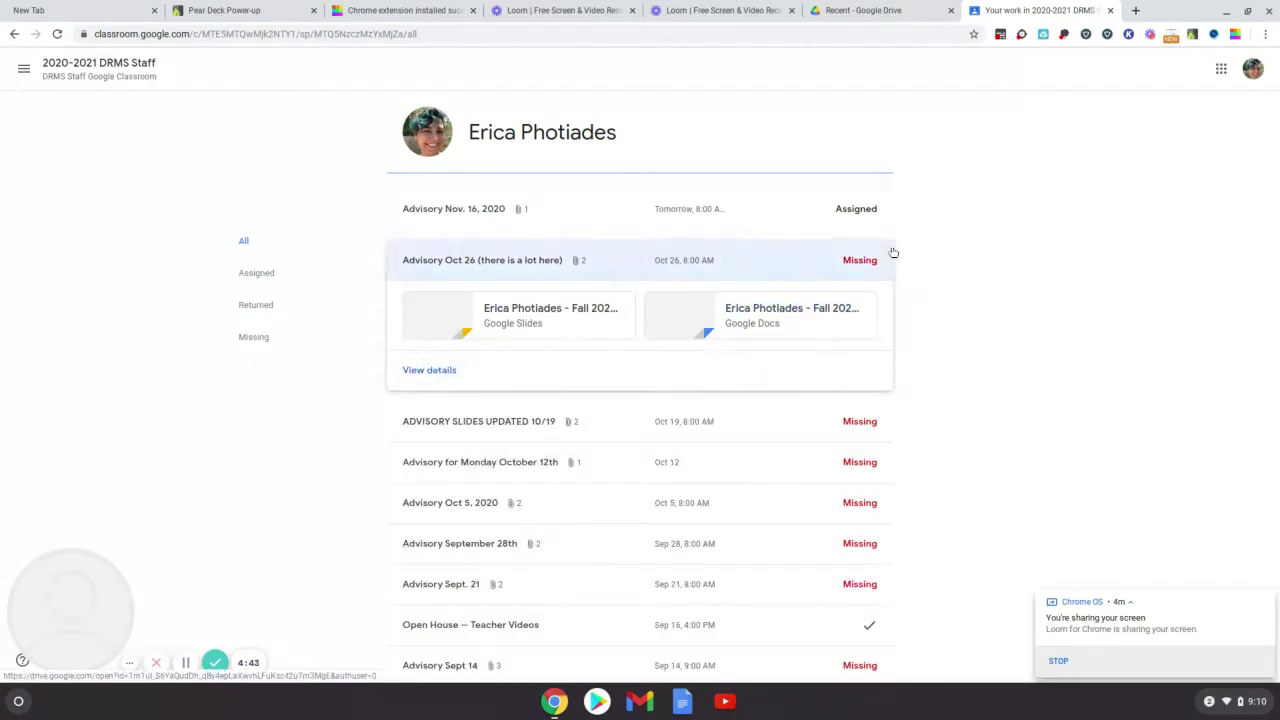
click(439, 371)
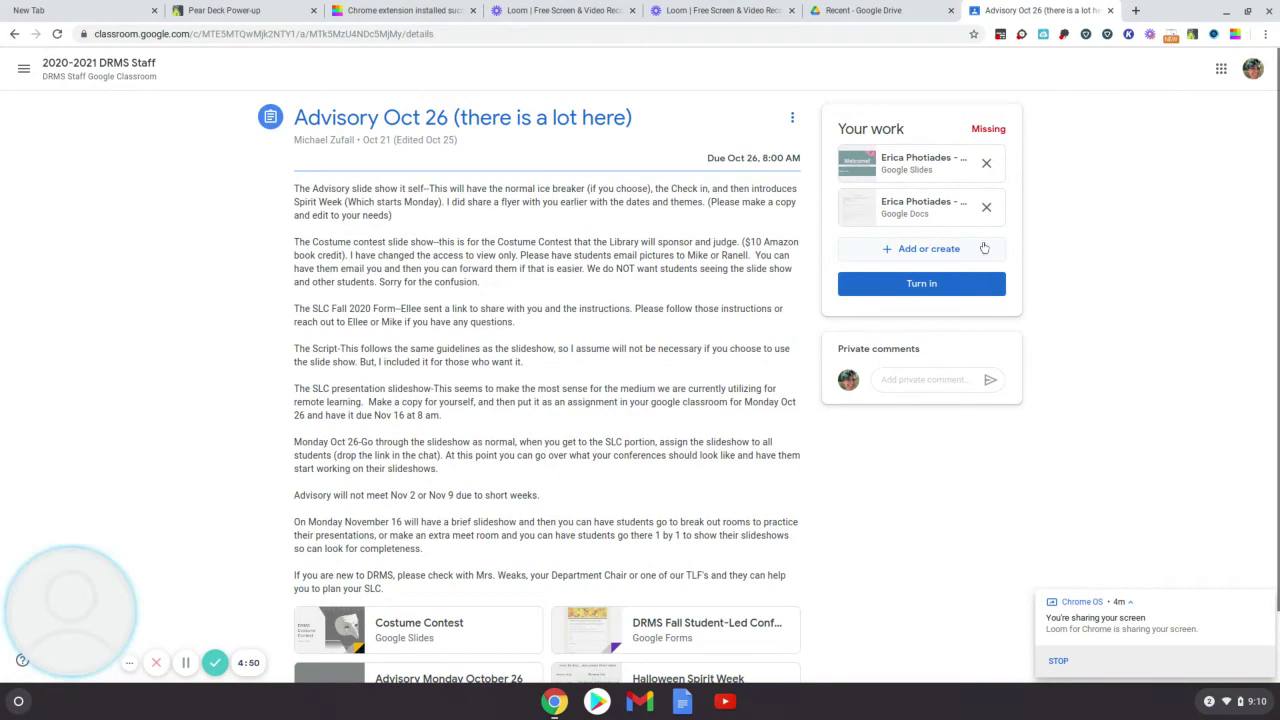
click(915, 246)
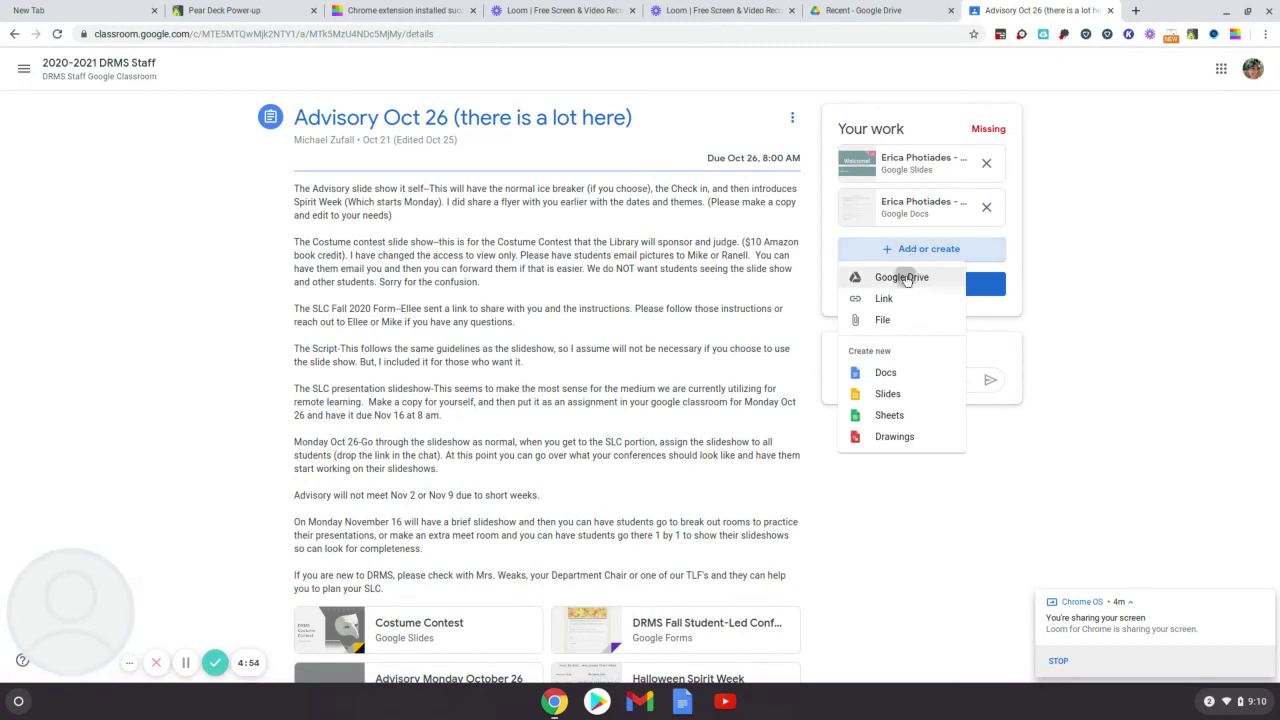
click(907, 279)
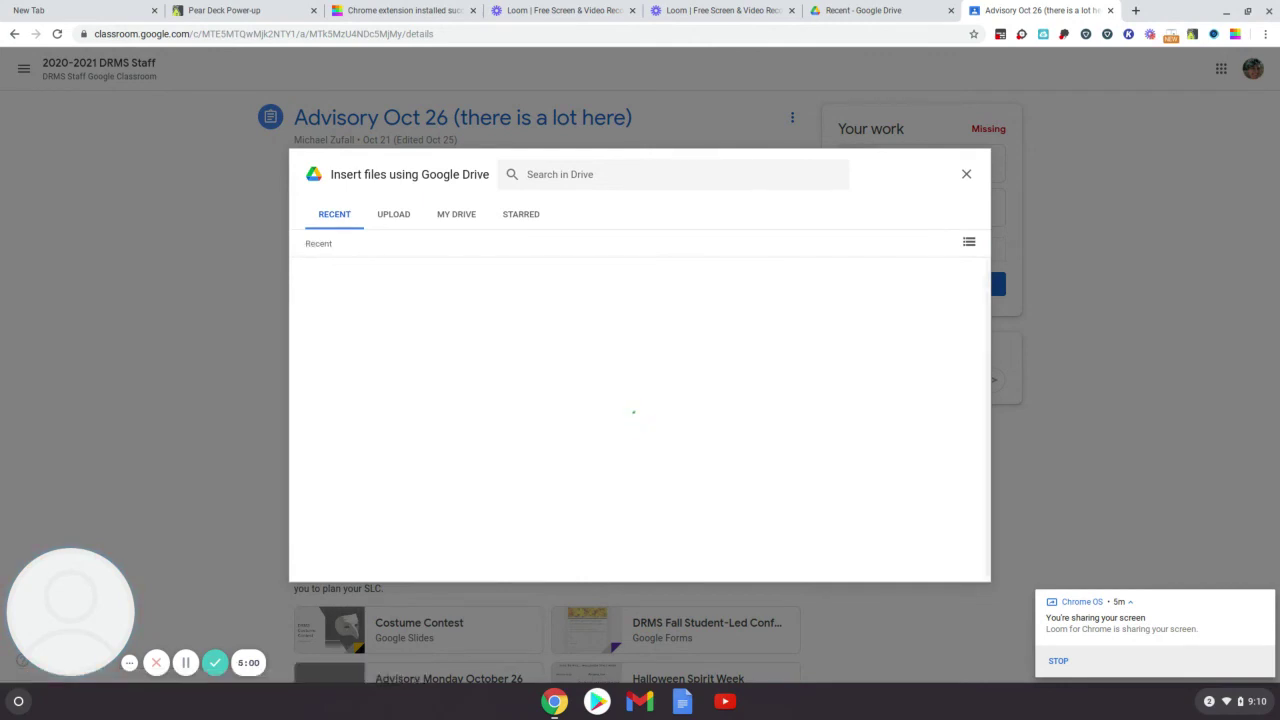
click(503, 307)
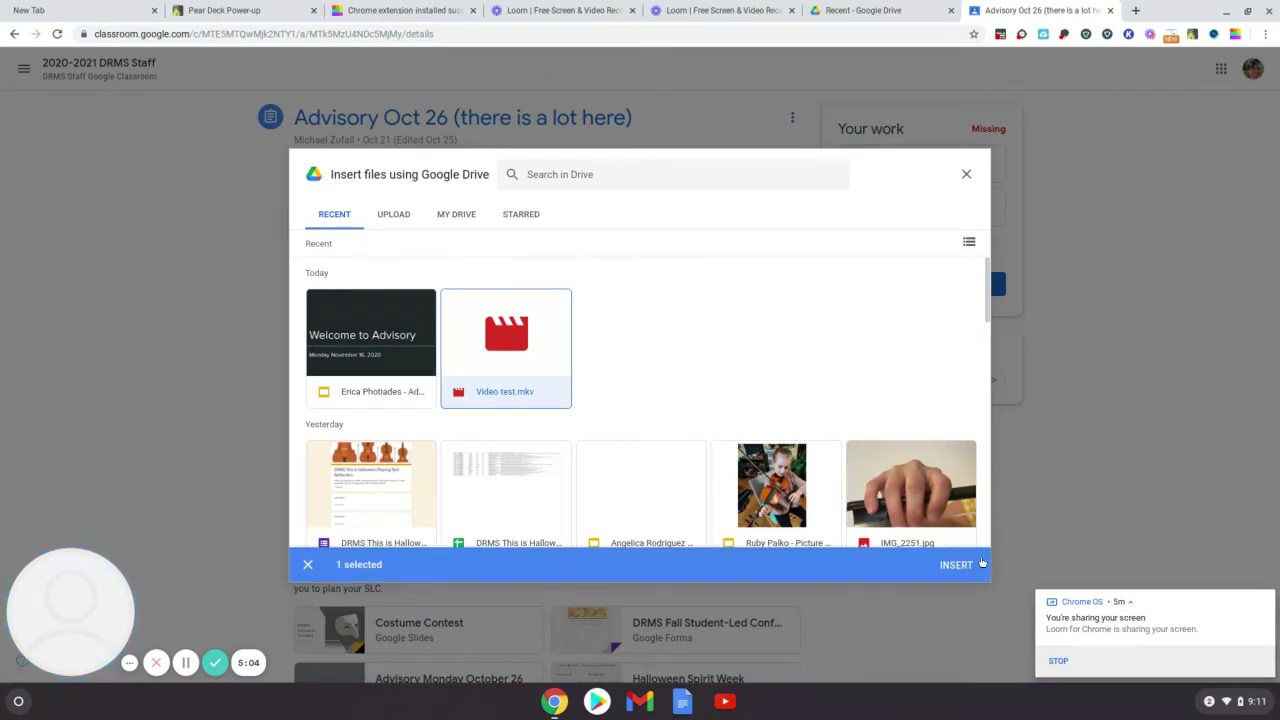
click(956, 564)
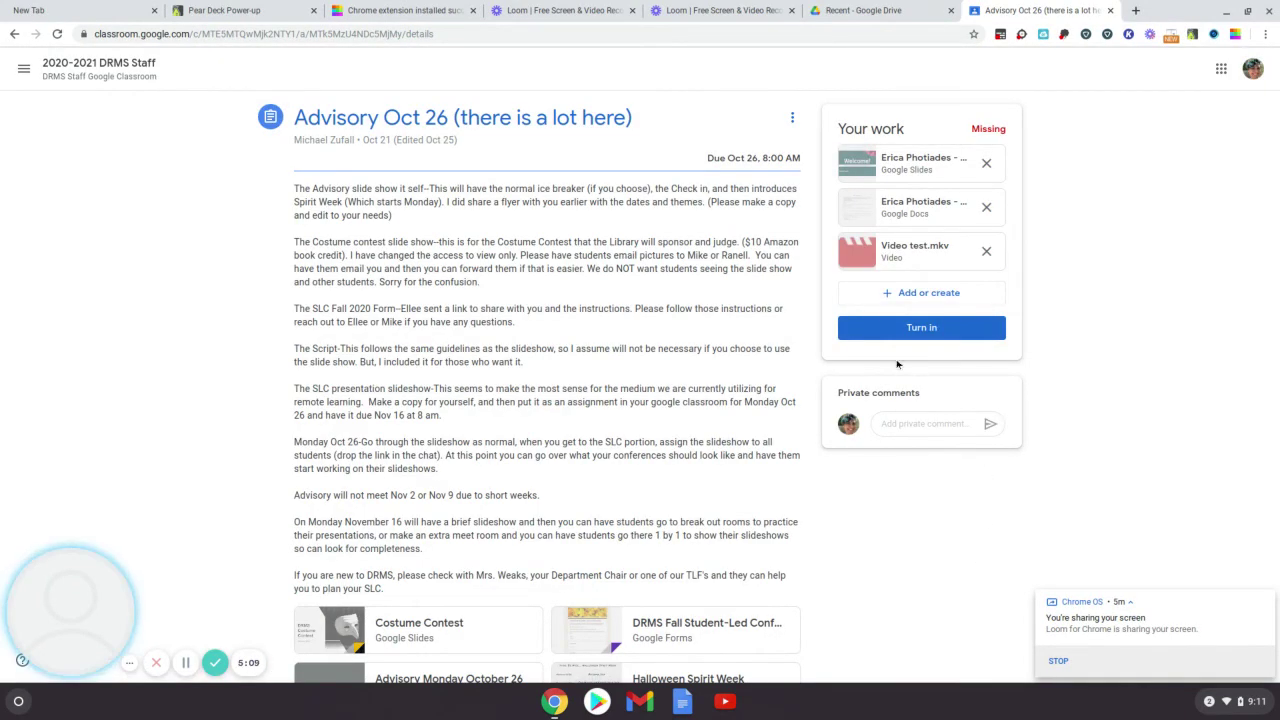
Step: Turn in the Advisory Oct 26 assignment with its attachments and confirm the submission
click(930, 338)
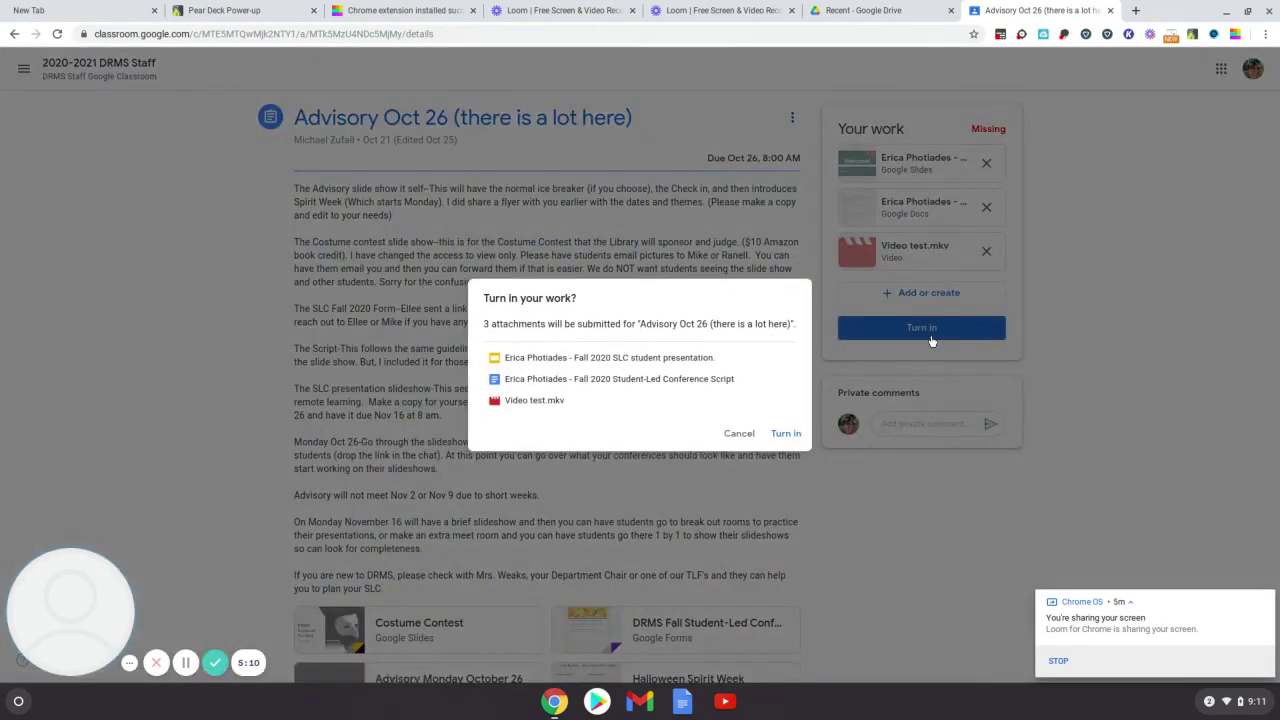
click(786, 433)
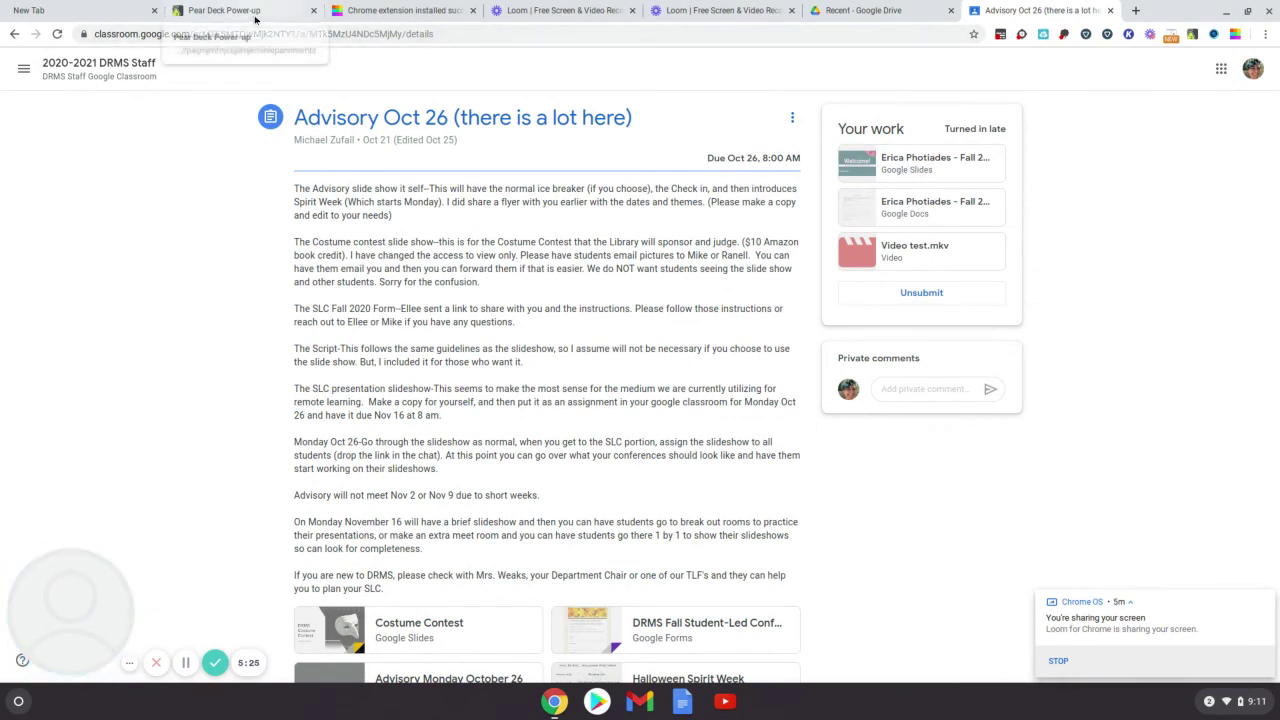
Step: Switch to the Loom website and view the videos in the personal library
click(548, 10)
click(740, 12)
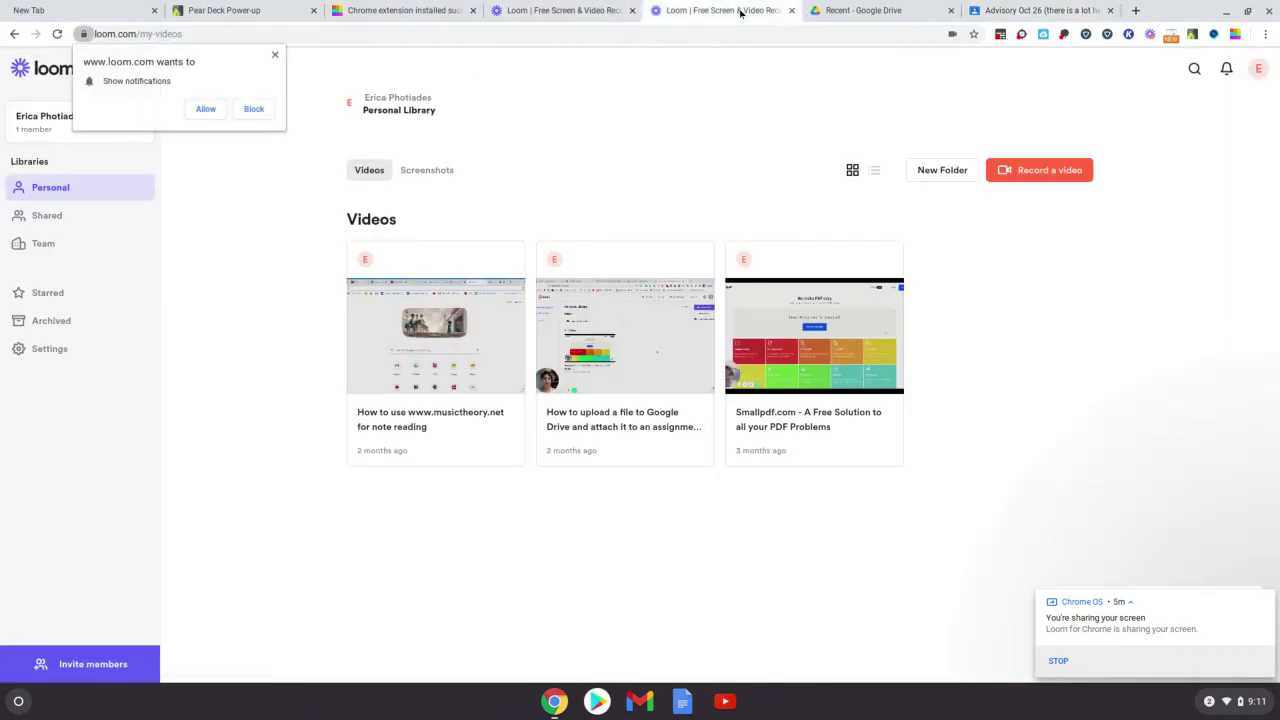